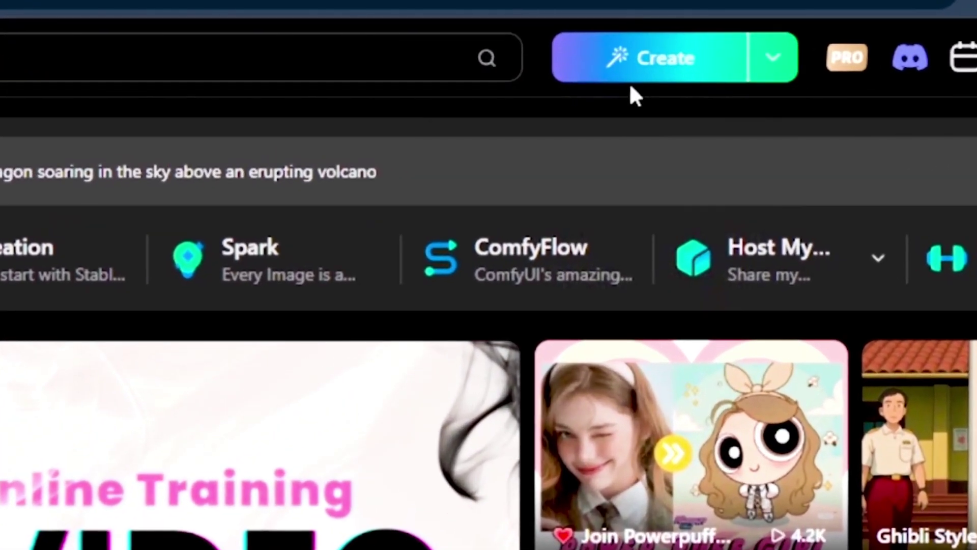
# - Open the Text2Img workspace and pick Pony Disney Style from the 3D models as base model
pyautogui.moveTo(670, 69)
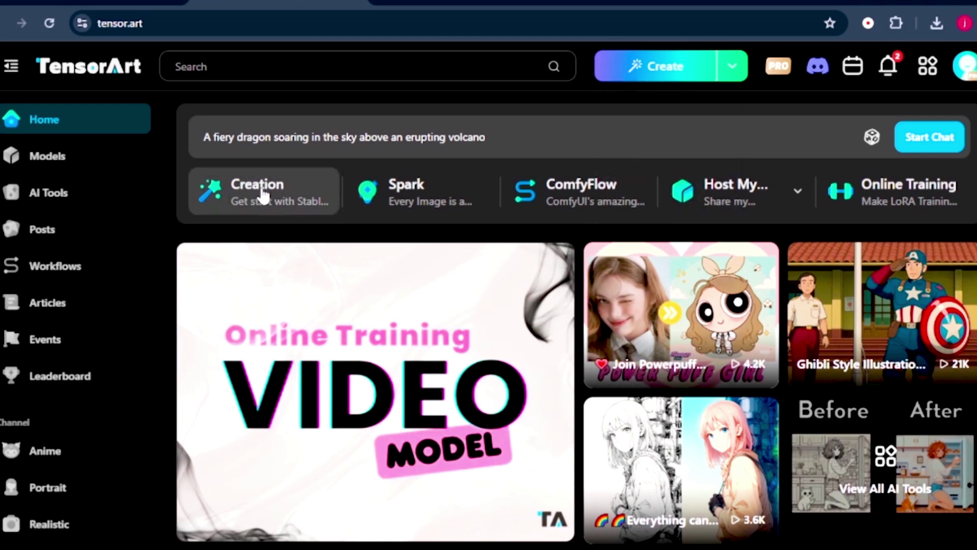
pyautogui.click(262, 195)
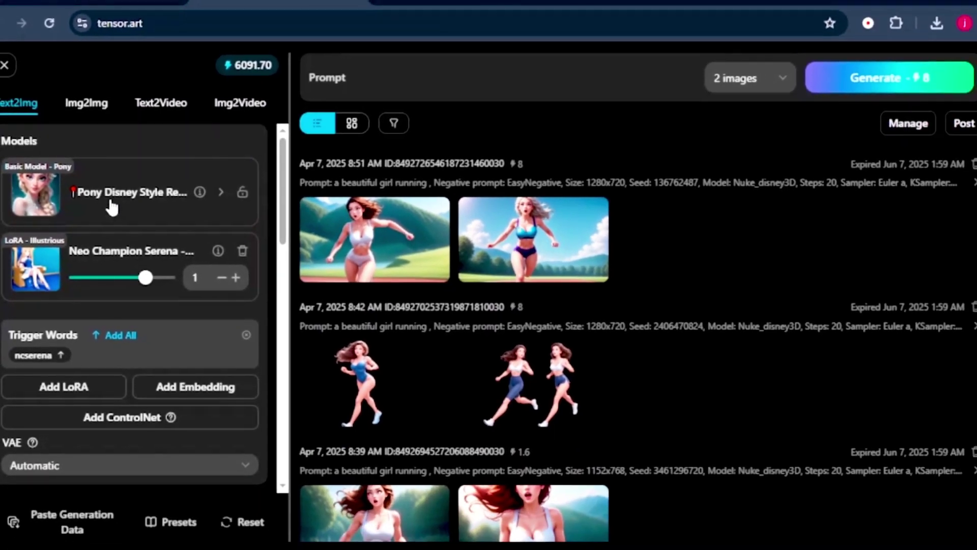
pyautogui.click(111, 202)
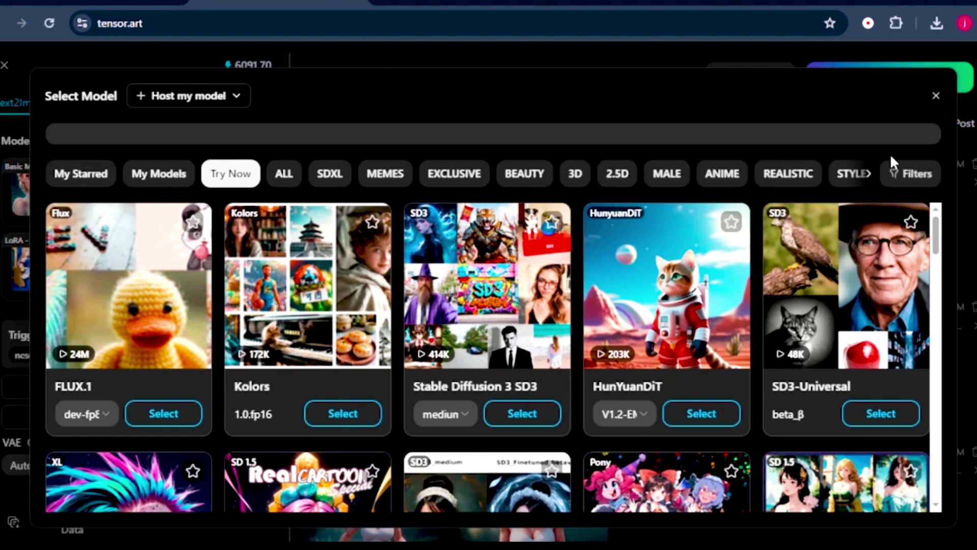
pyautogui.click(579, 179)
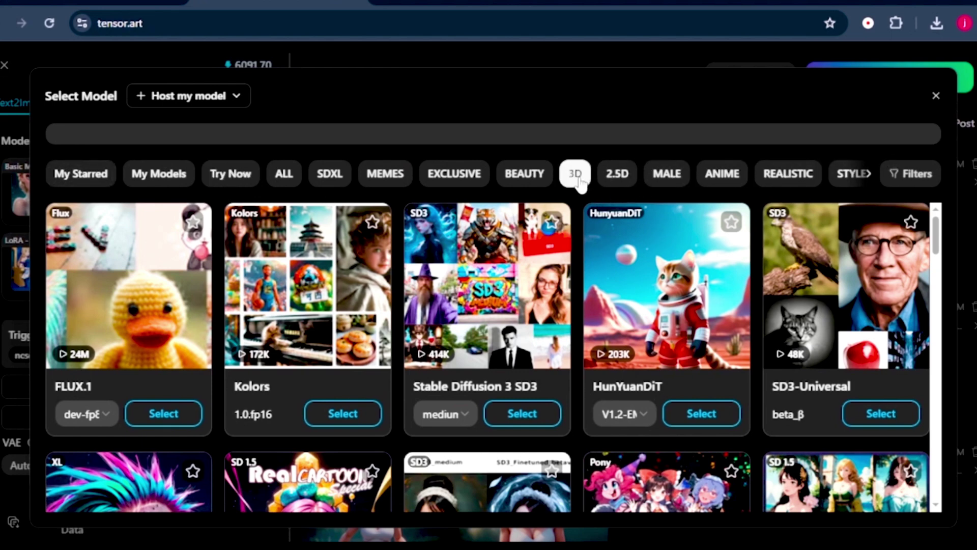
pyautogui.scroll(-2, 944, 257)
pyautogui.moveTo(942, 253); pyautogui.dragTo(938, 304)
pyautogui.scroll(-5, 189, 321)
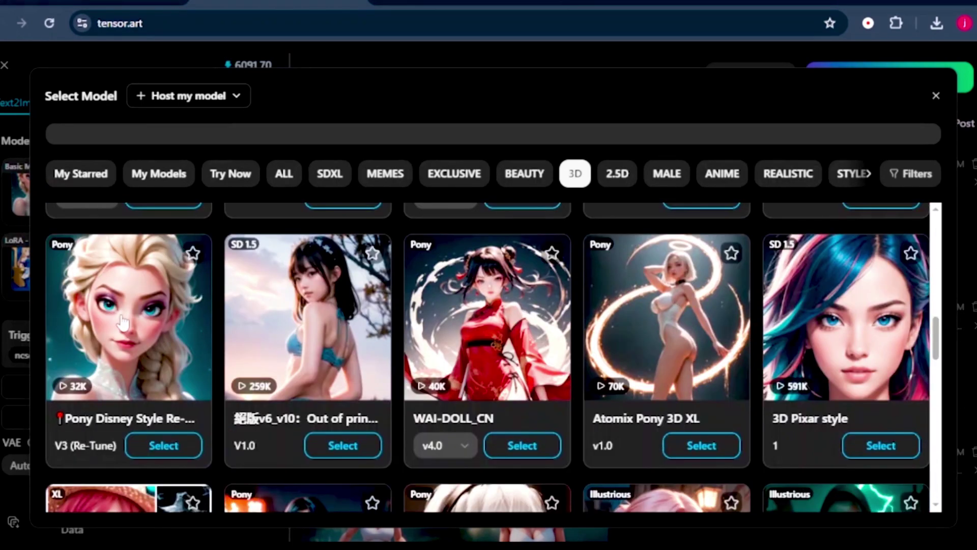
pyautogui.click(123, 322)
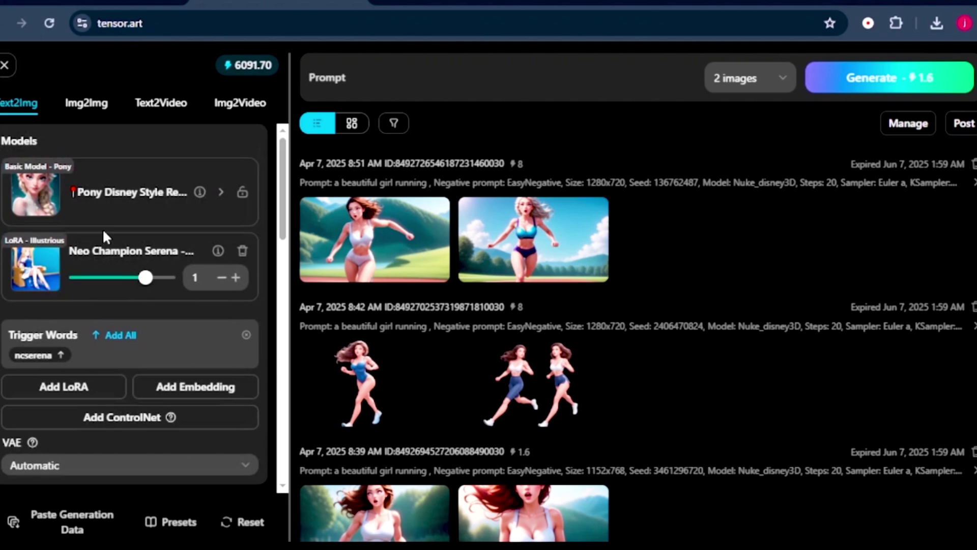
# - Set the image width to 1280 and height to 720
pyautogui.scroll(-5, 107, 239)
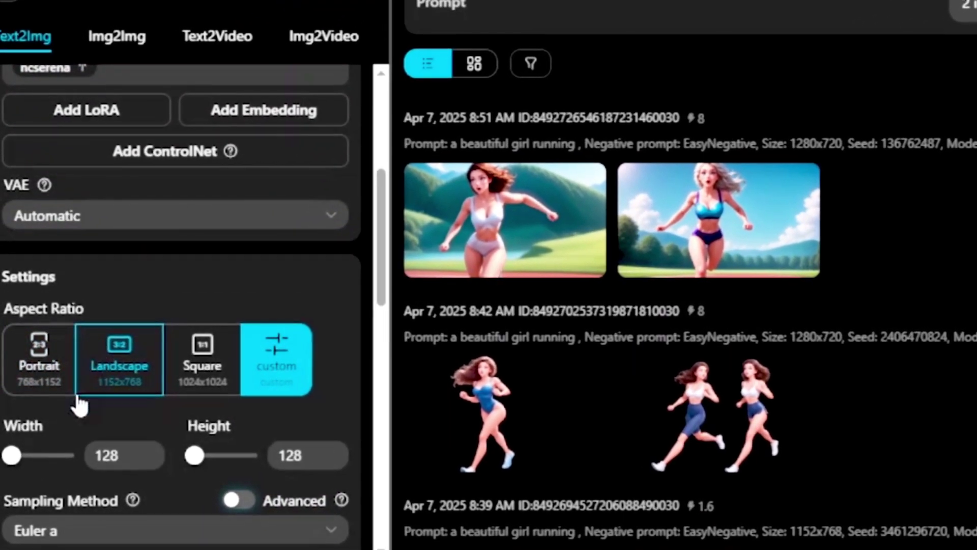
pyautogui.click(111, 436)
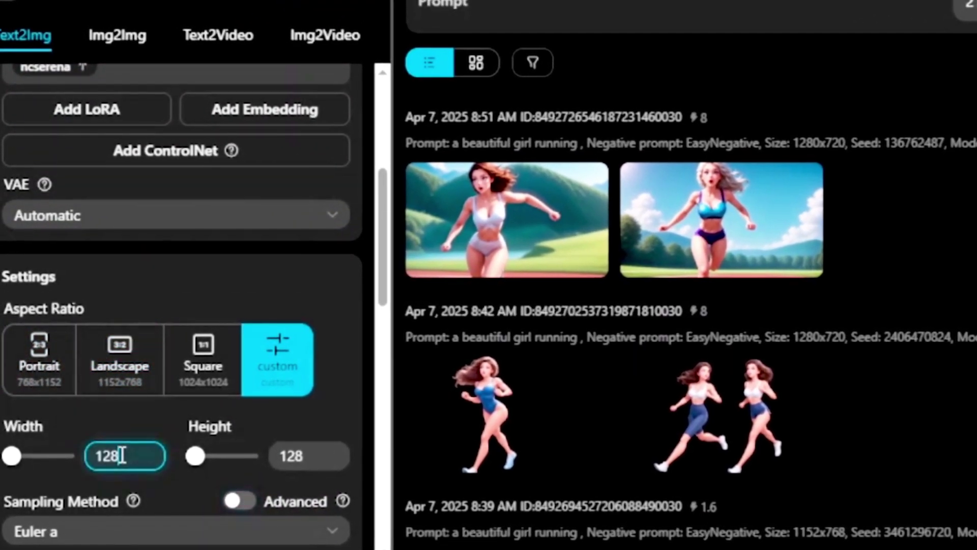
pyautogui.moveTo(119, 454); pyautogui.dragTo(87, 454)
pyautogui.write('12')
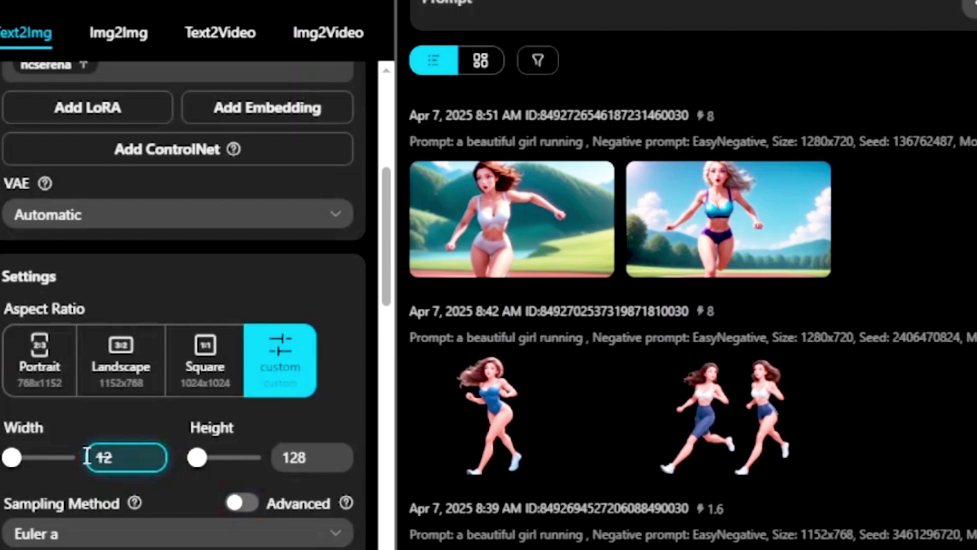
pyautogui.write('80')
pyautogui.moveTo(311, 456); pyautogui.dragTo(275, 456)
pyautogui.write('72')
pyautogui.write('0')
# - Turn on Advanced sampling and enable 2x upscaling to 2560x1440
pyautogui.scroll(-4, 235, 293)
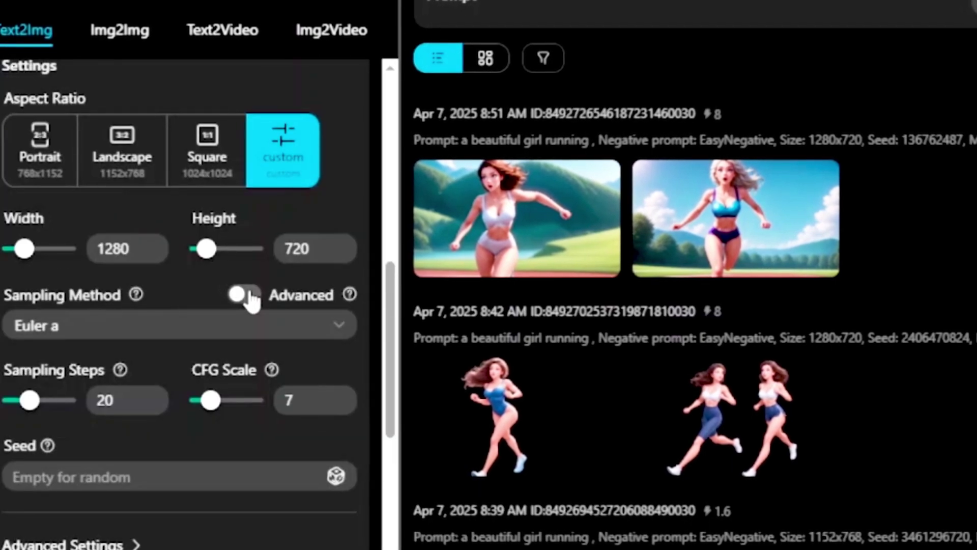
pyautogui.click(239, 294)
pyautogui.scroll(-5, 251, 300)
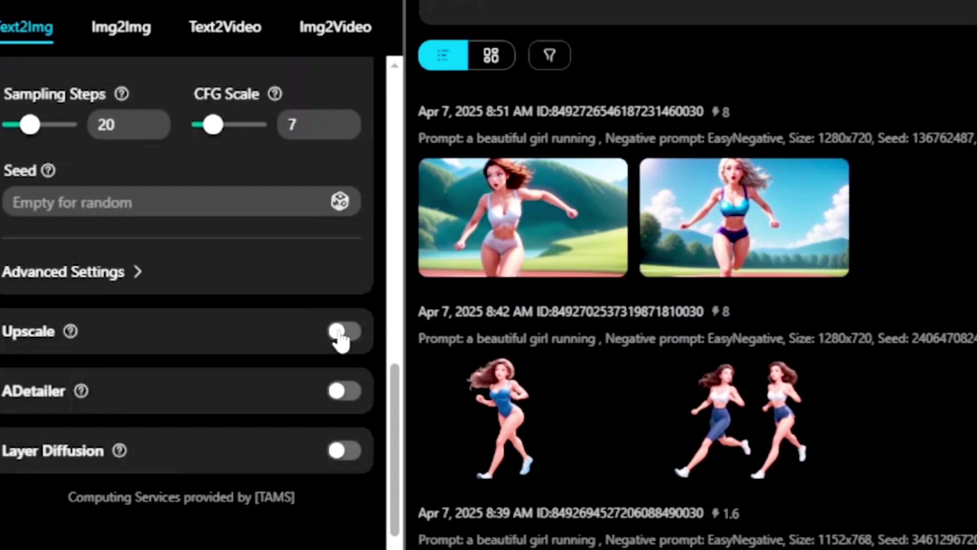
pyautogui.click(340, 334)
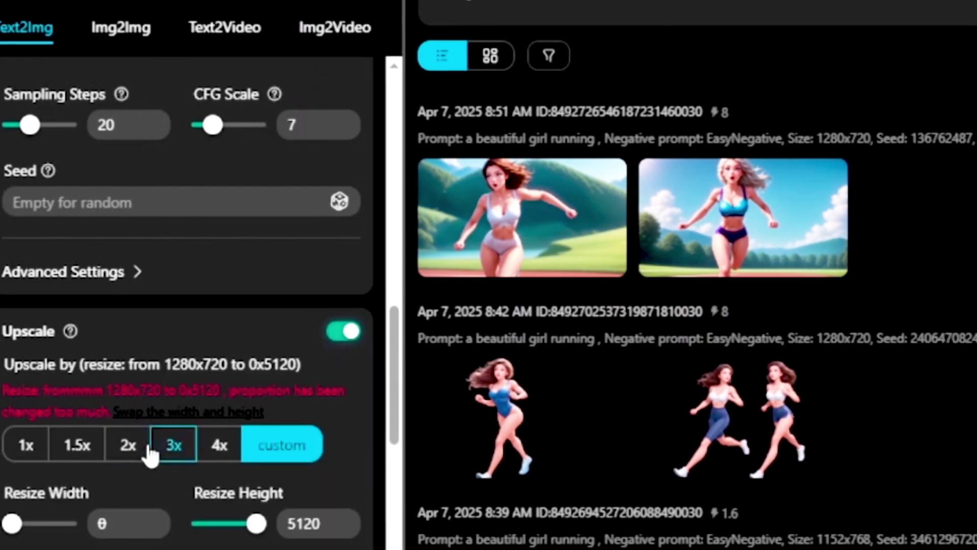
pyautogui.click(128, 448)
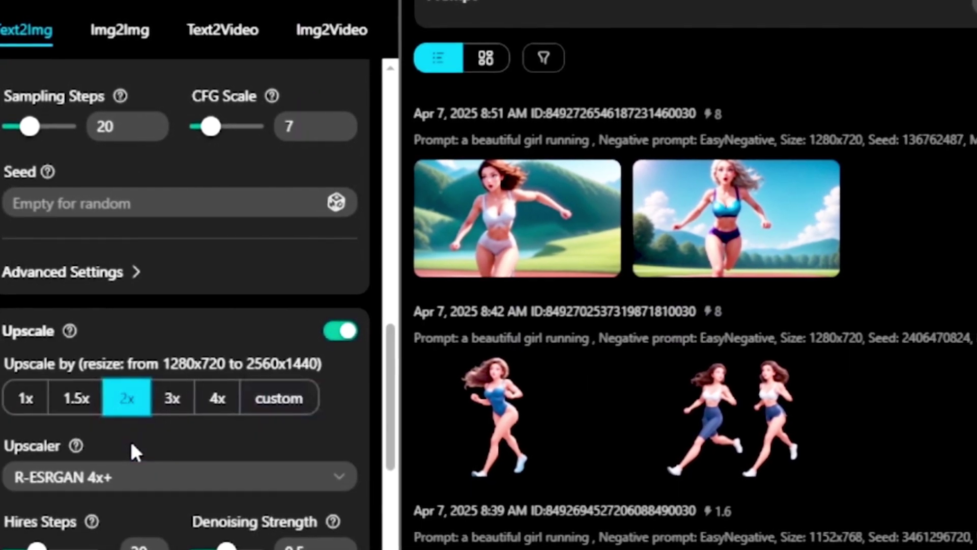
pyautogui.scroll(-5, 132, 442)
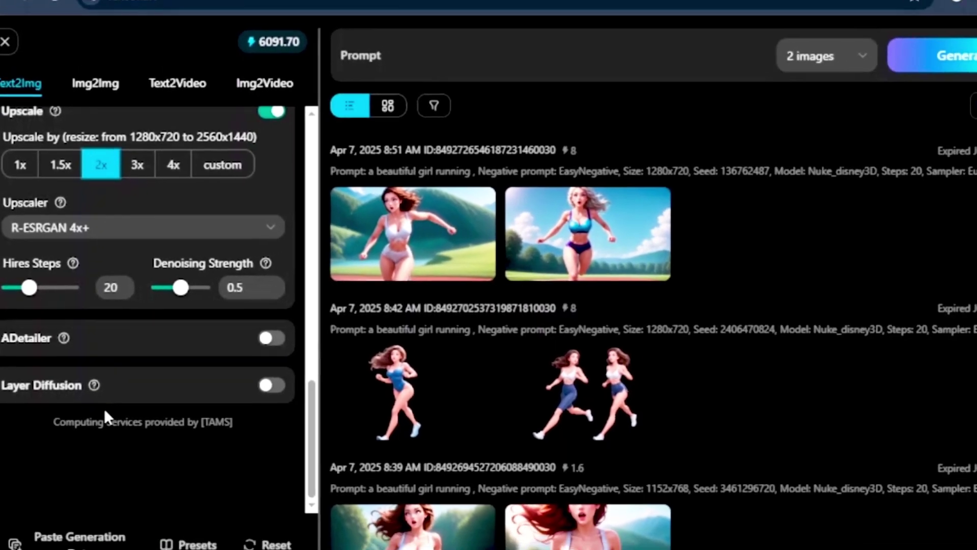
pyautogui.scroll(5, 101, 407)
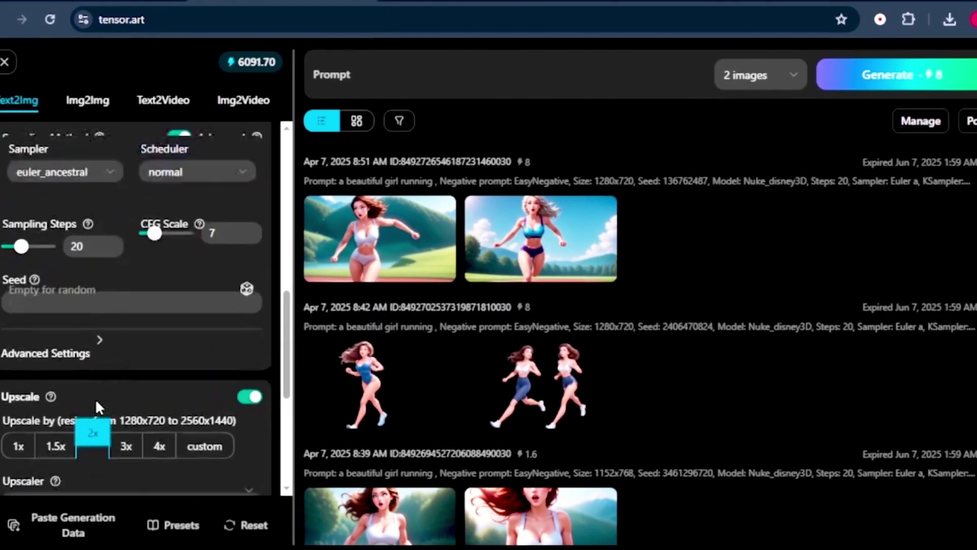
pyautogui.moveTo(358, 86); pyautogui.dragTo(296, 81)
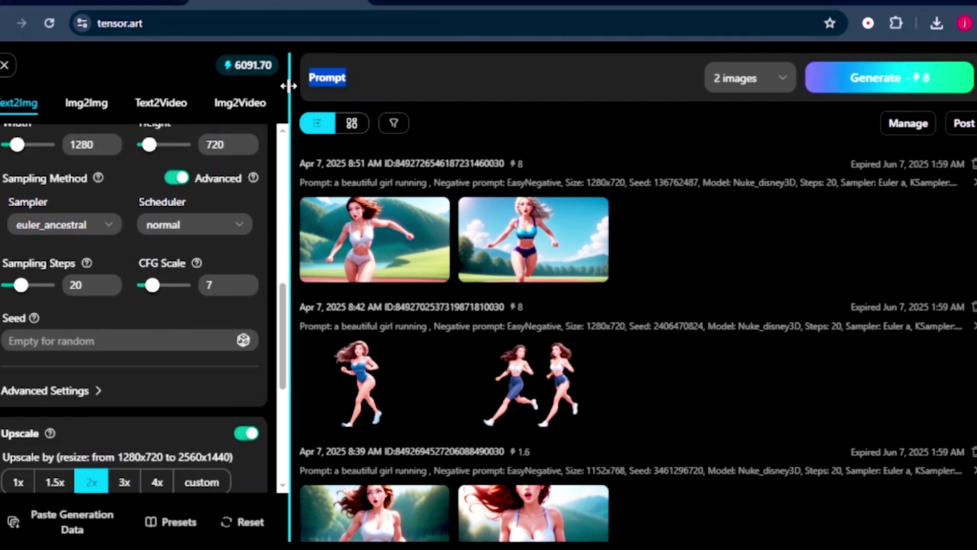
# - Generate four images from the prompt 'a beautiful lady walking'
pyautogui.click(347, 75)
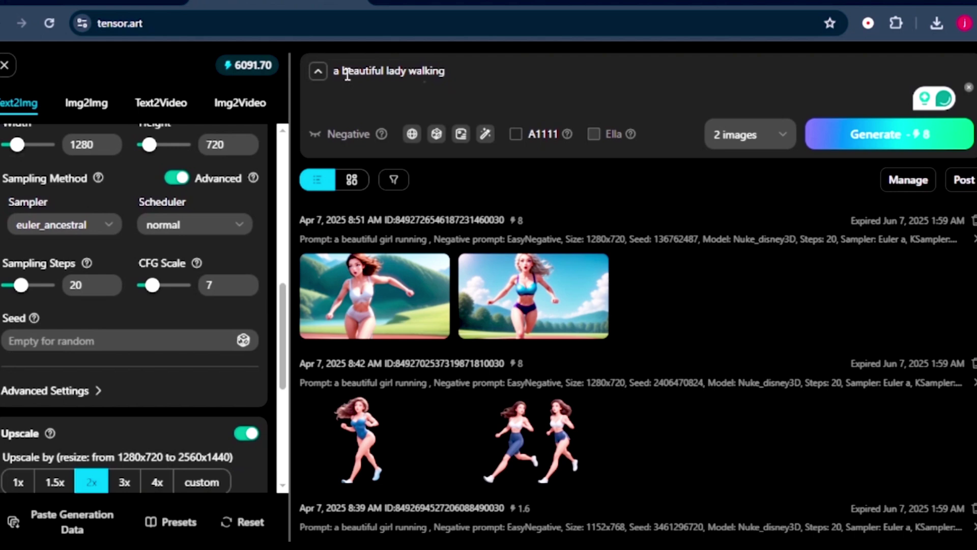
pyautogui.click(727, 145)
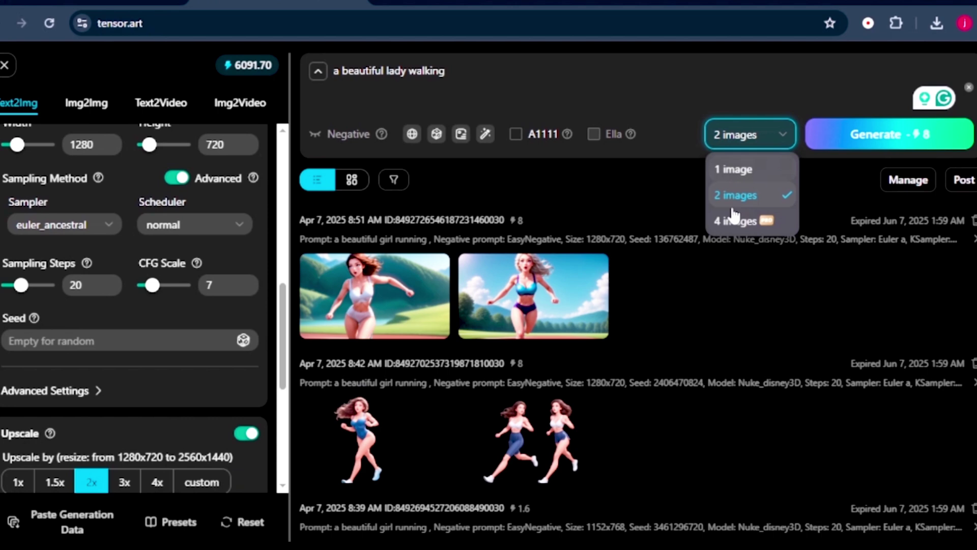
pyautogui.click(740, 224)
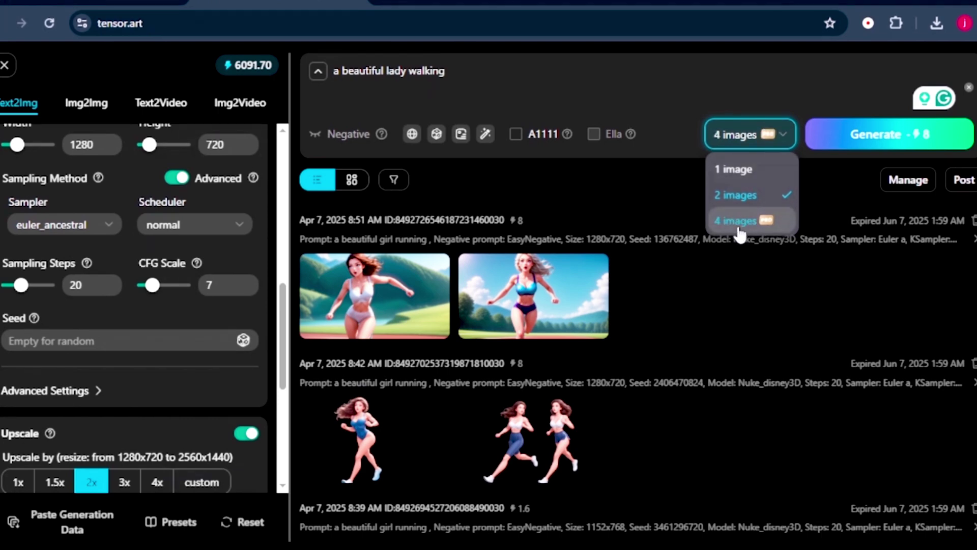
pyautogui.click(859, 140)
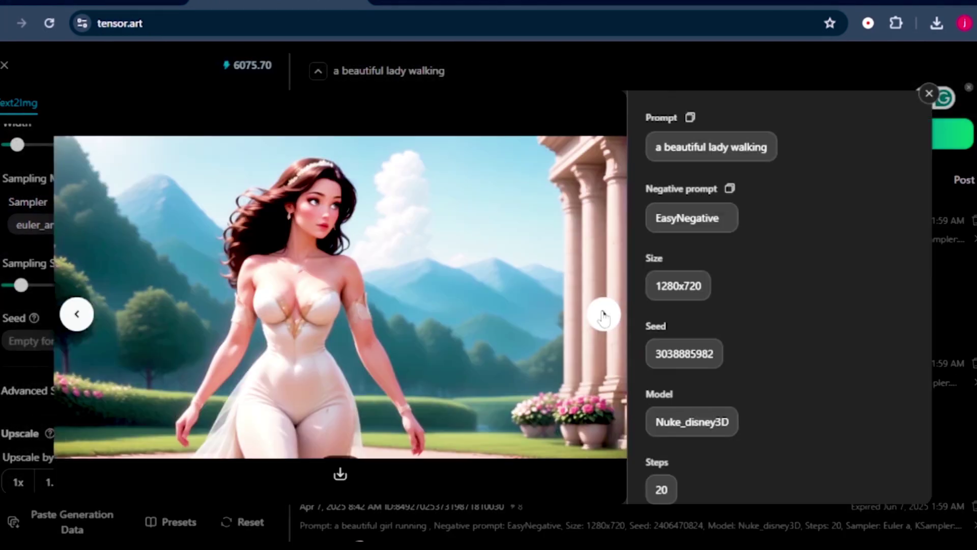
# - Browse to the last generated image and close the viewer
pyautogui.click(603, 315)
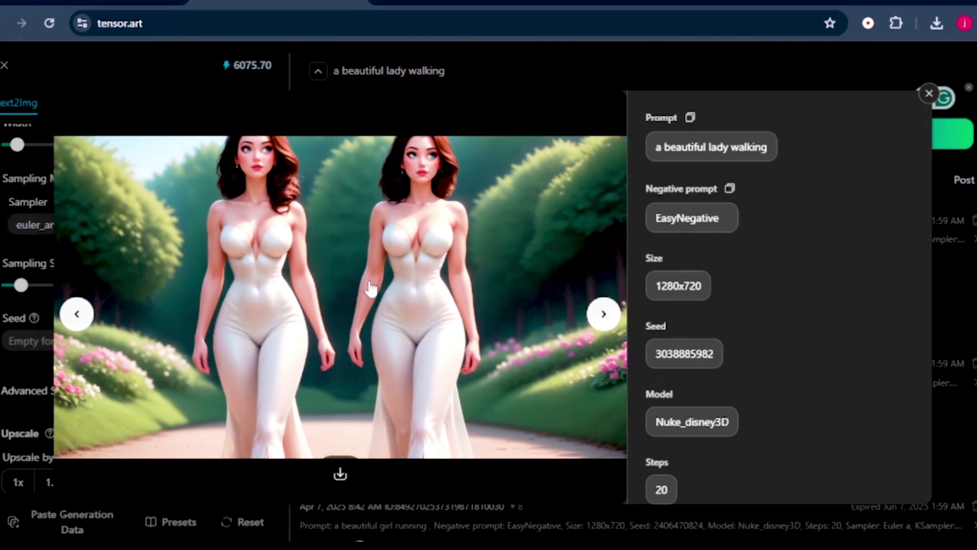
pyautogui.press('Right')
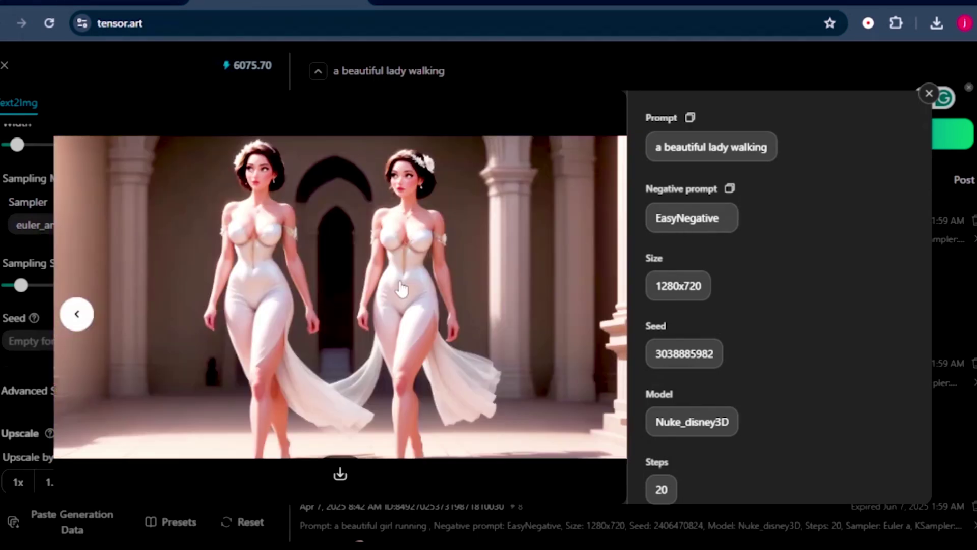
pyautogui.click(929, 93)
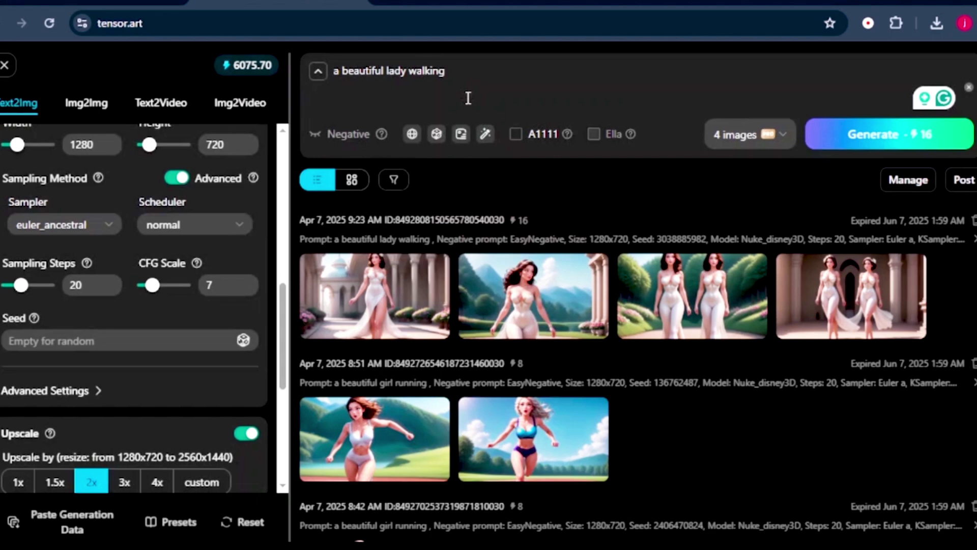
# - Replace the prompt with 'One old man working at his farm yard' and generate
pyautogui.moveTo(459, 77); pyautogui.dragTo(334, 84)
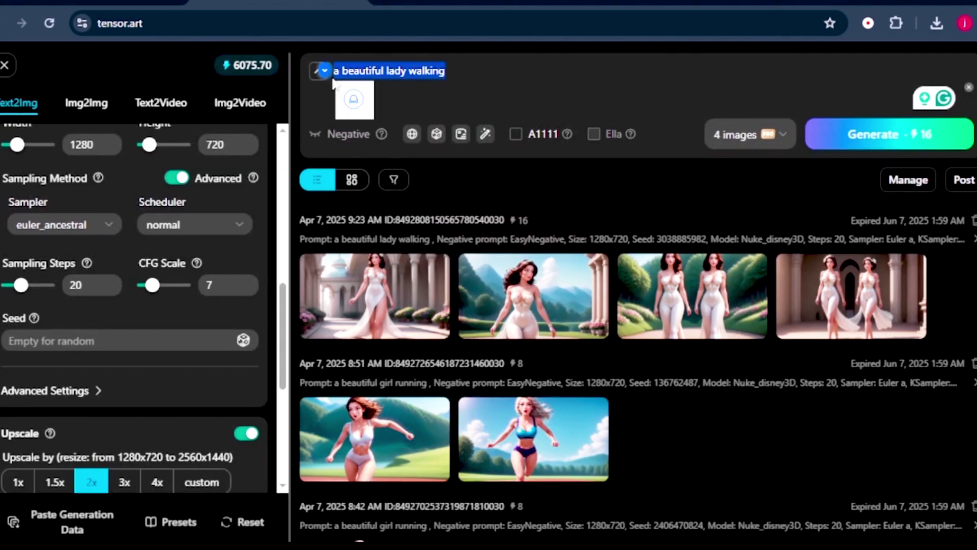
pyautogui.write('an old man working at his farm yard')
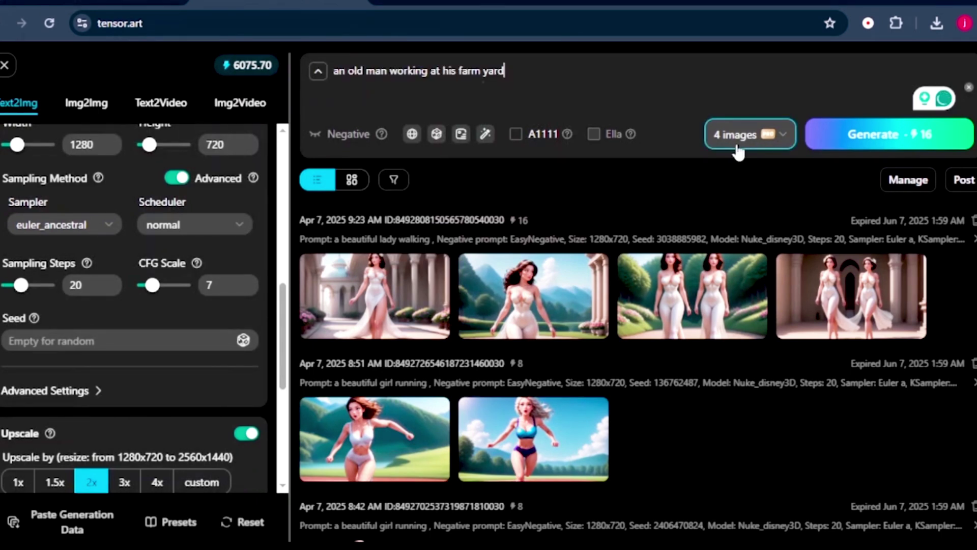
pyautogui.click(839, 152)
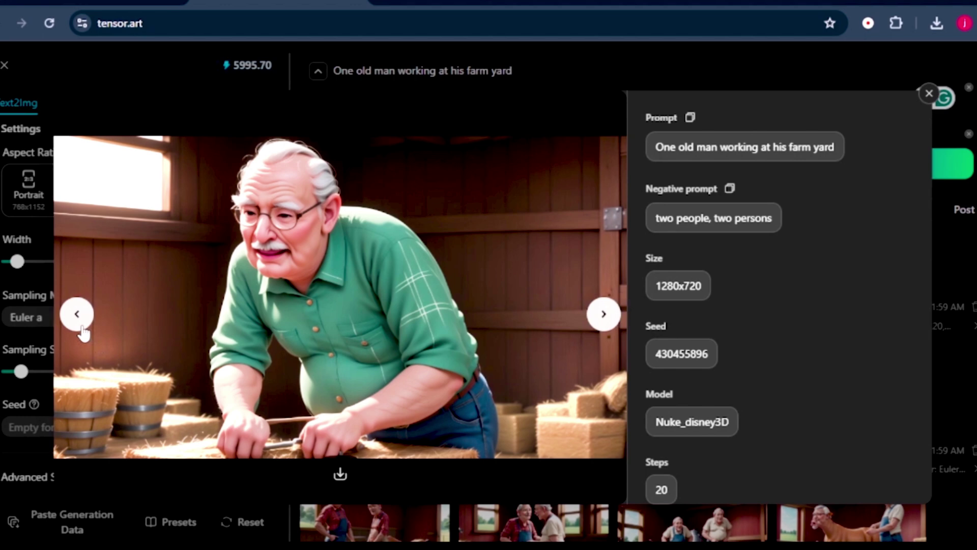
# - Step back through the old man images and close the viewer
pyautogui.click(64, 326)
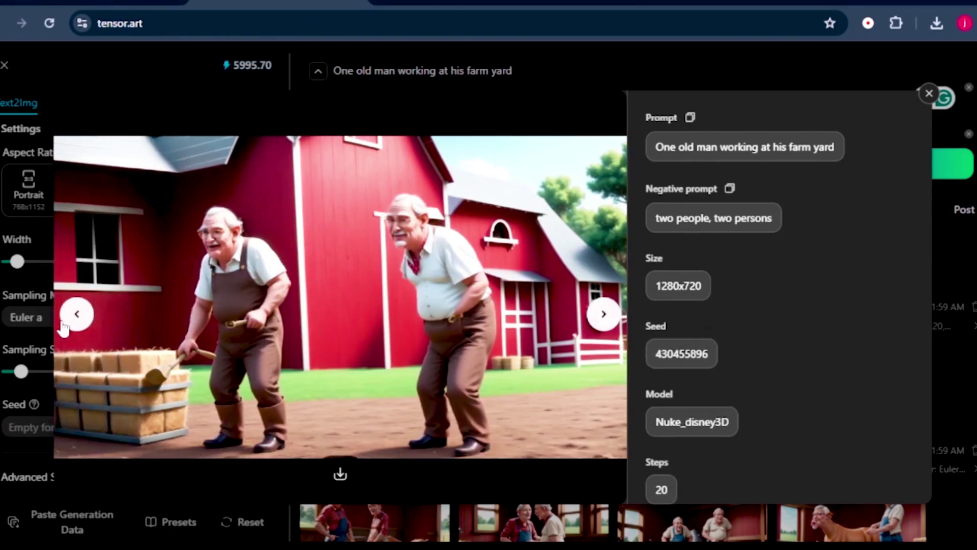
pyautogui.click(63, 326)
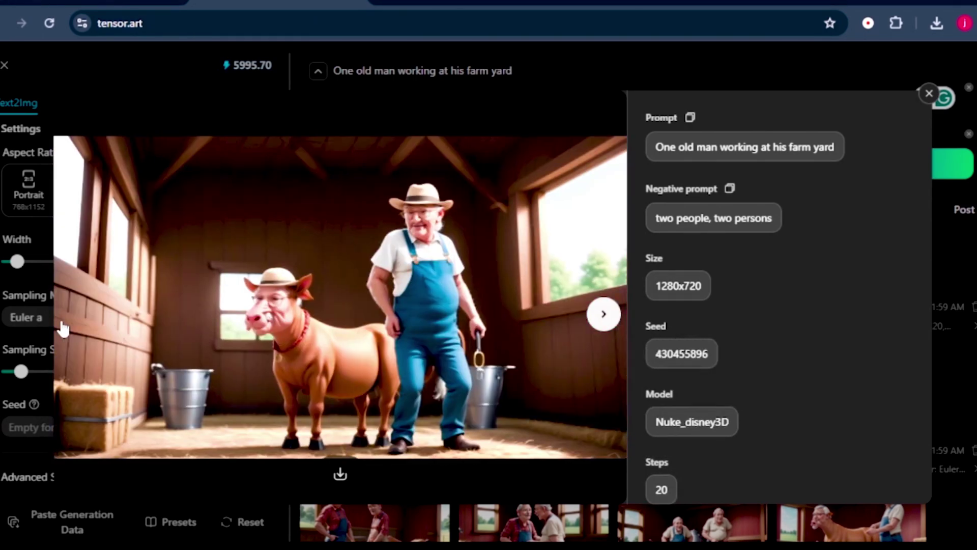
pyautogui.click(65, 324)
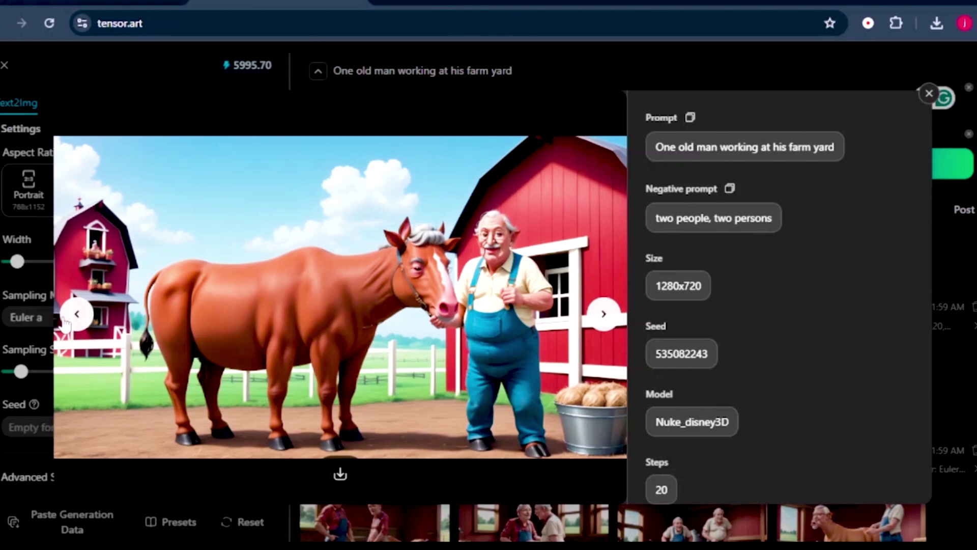
pyautogui.click(65, 324)
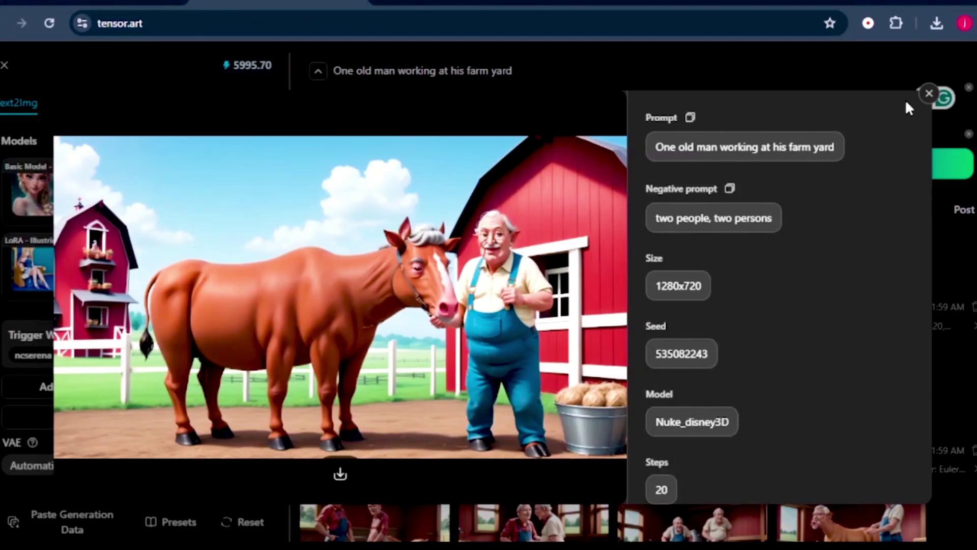
pyautogui.click(929, 96)
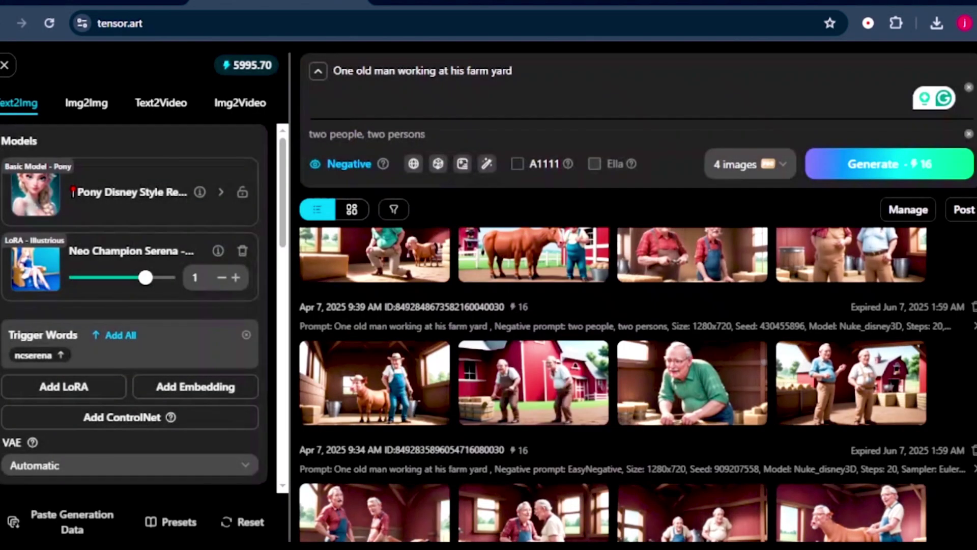
# - Switch the base model to 3D Pixar style - 1 from the 3D models
pyautogui.click(100, 198)
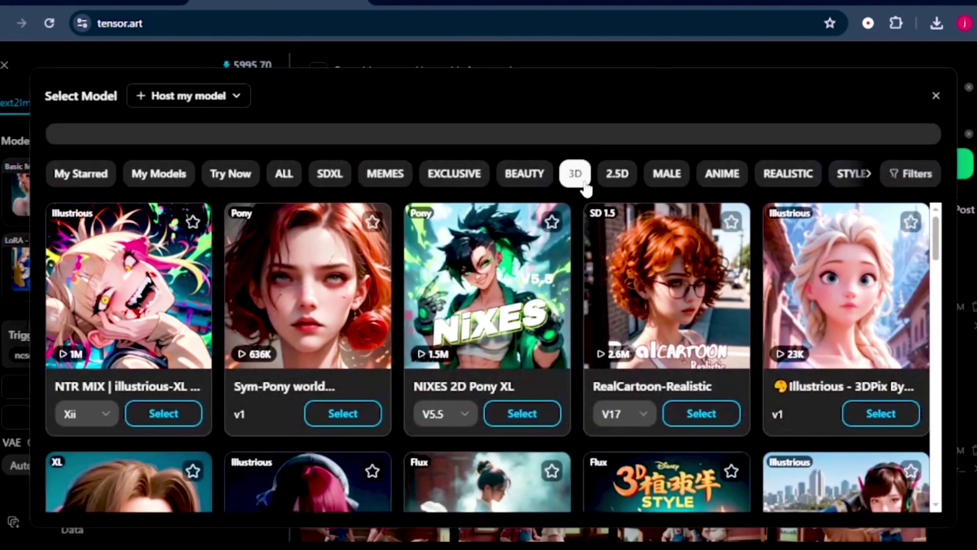
pyautogui.scroll(-3, 600, 255)
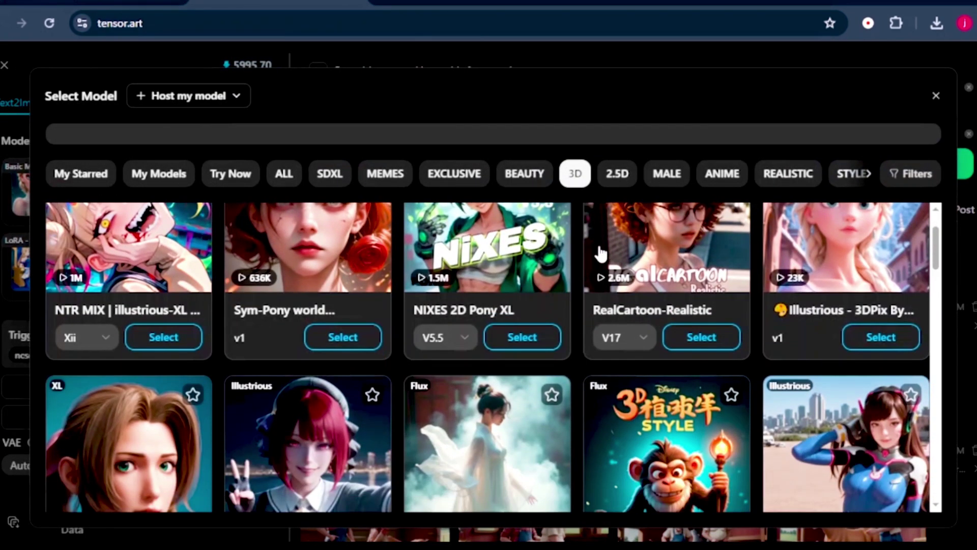
pyautogui.scroll(-5, 602, 253)
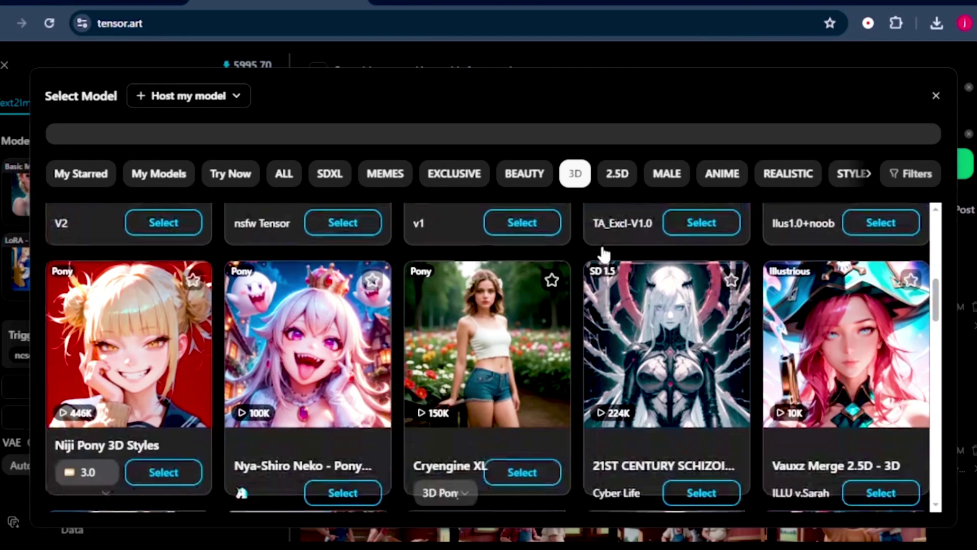
pyautogui.scroll(-5, 602, 253)
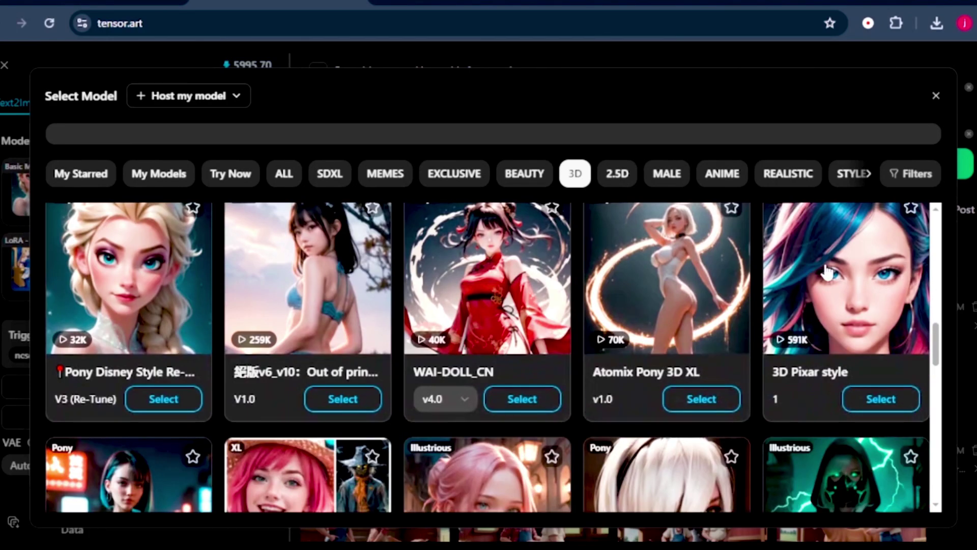
pyautogui.click(870, 294)
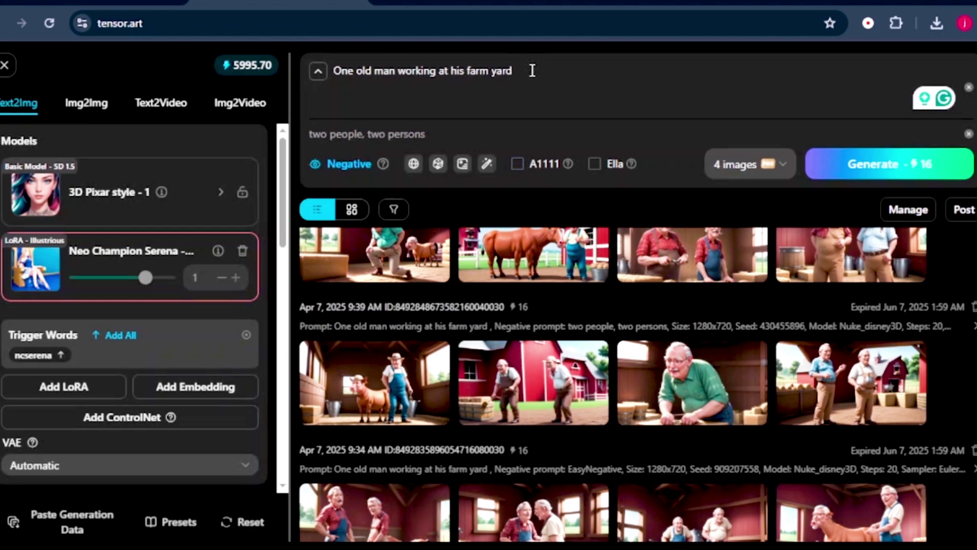
# - Set the prompt to 'A young boy is going to school', clear the negative prompt, and generate
pyautogui.tripleClick(393, 69)
pyautogui.write('A young boy going to school')
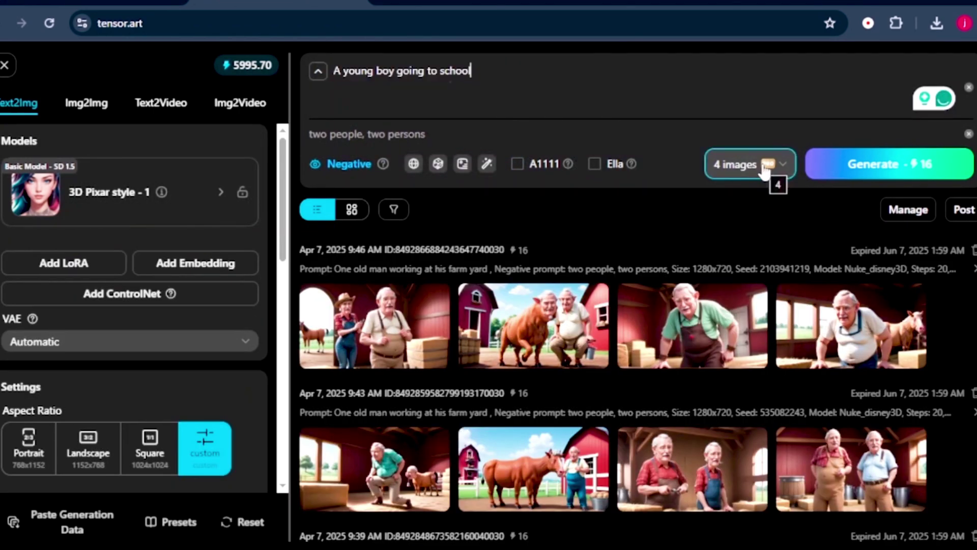
pyautogui.tripleClick(448, 131)
pyautogui.press('BackSpace')
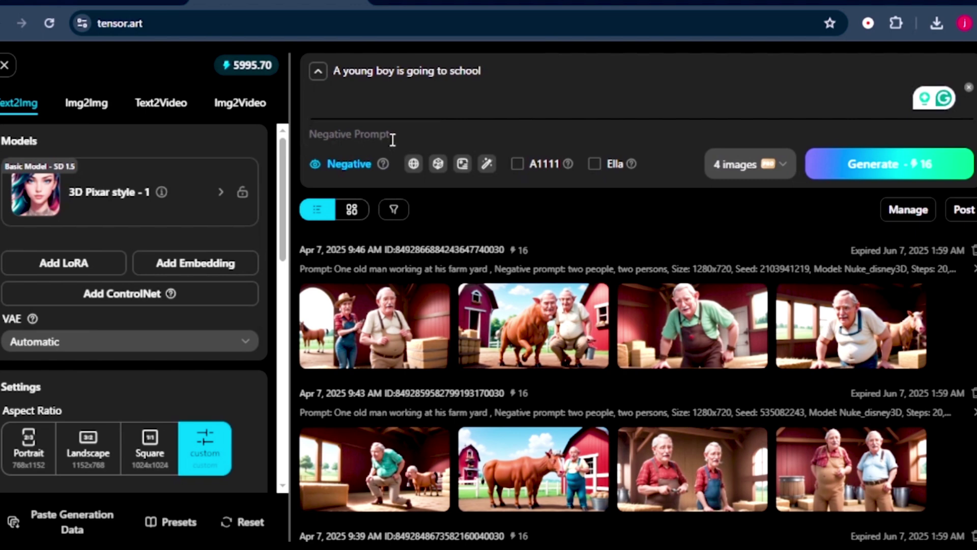
pyautogui.click(844, 179)
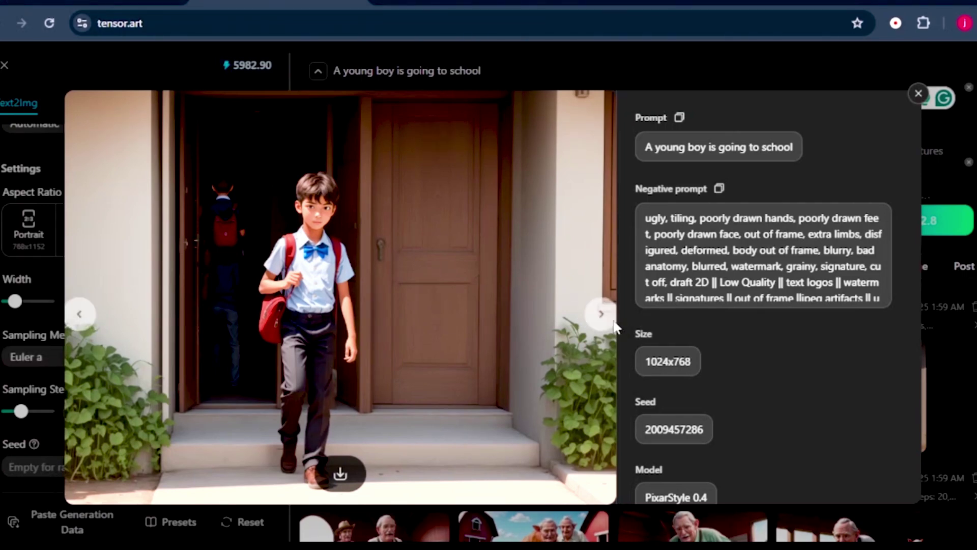
# - Browse forward to the last schoolboy image, then back to the first
pyautogui.click(590, 315)
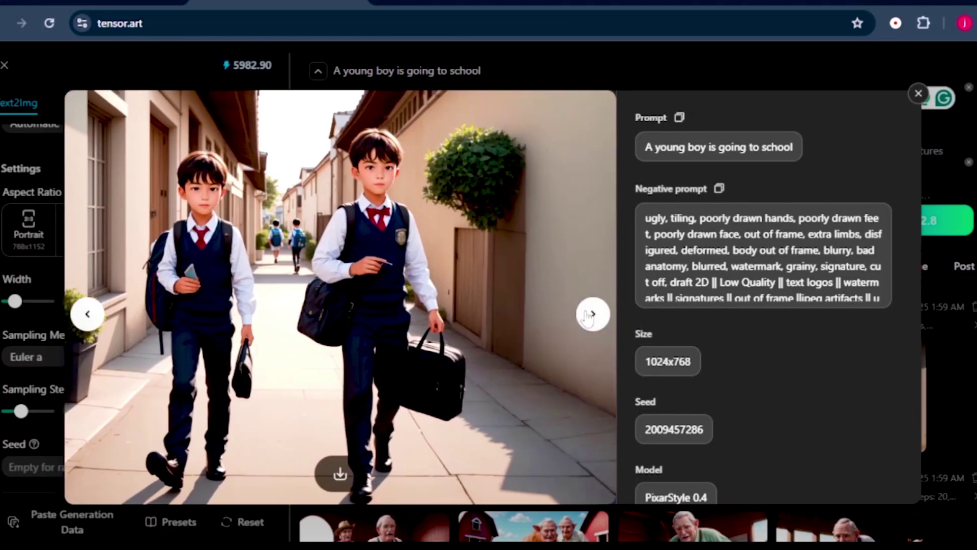
pyautogui.click(590, 316)
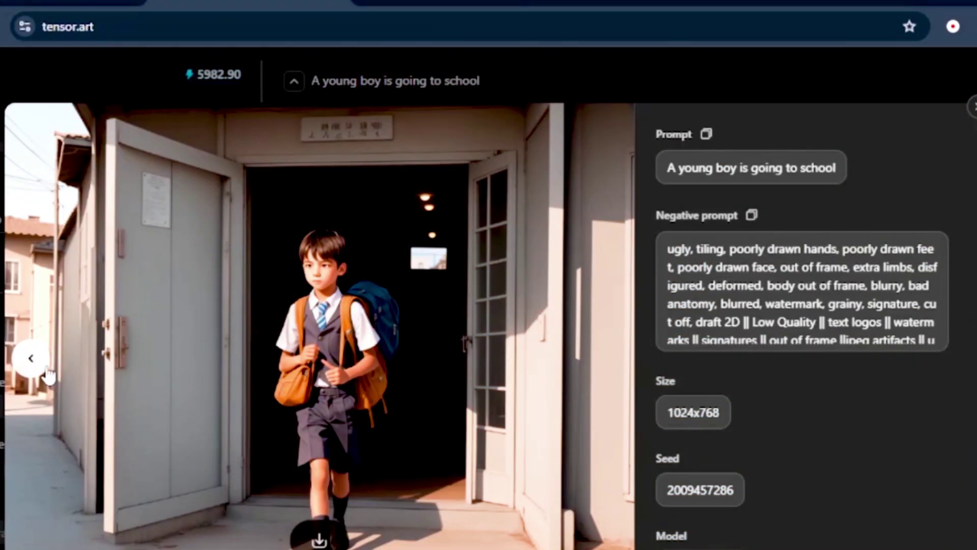
pyautogui.click(40, 371)
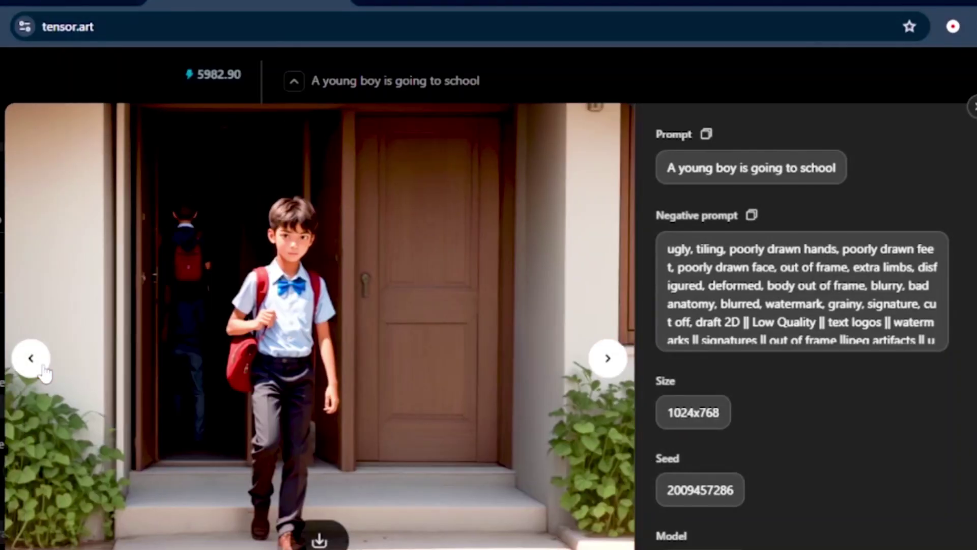
pyautogui.click(44, 365)
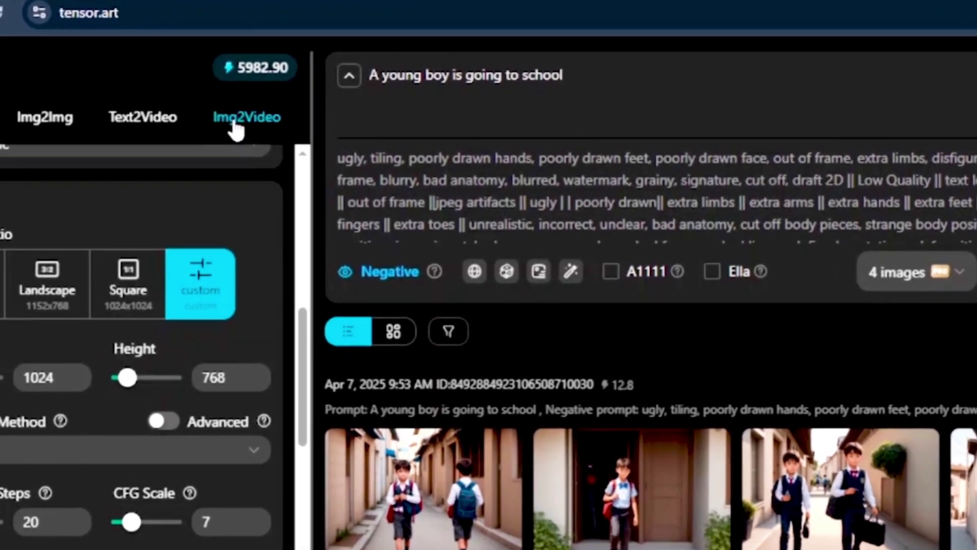
# - Switch to Img2Video and choose Wan2.1 i2v-14B-480p as the video model
pyautogui.click(236, 124)
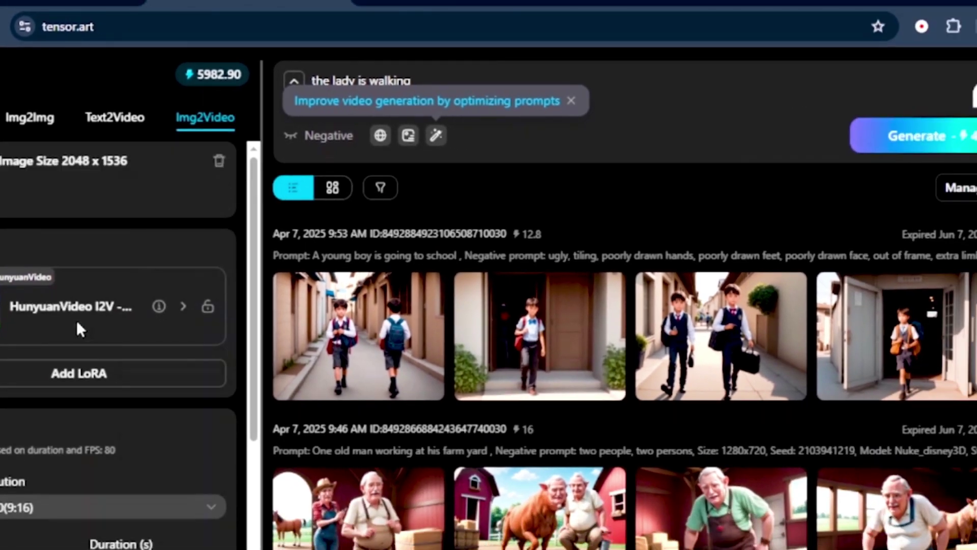
pyautogui.click(80, 329)
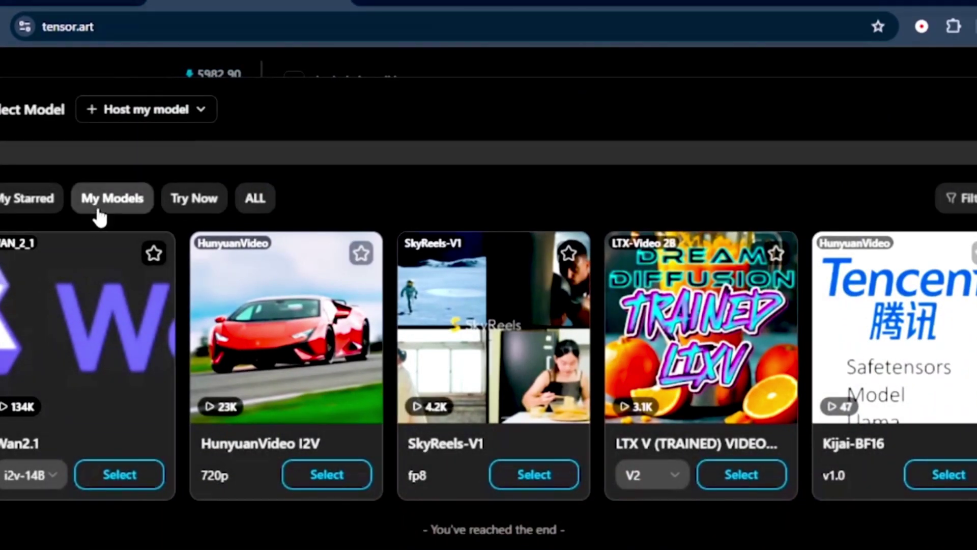
pyautogui.click(107, 367)
pyautogui.scroll(-3, 109, 377)
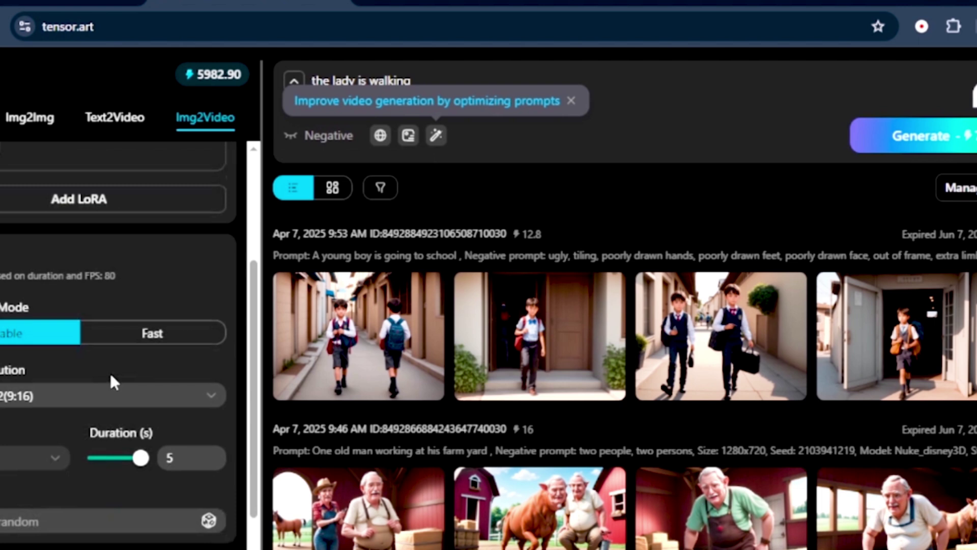
pyautogui.scroll(2, 109, 372)
pyautogui.scroll(-4, 109, 371)
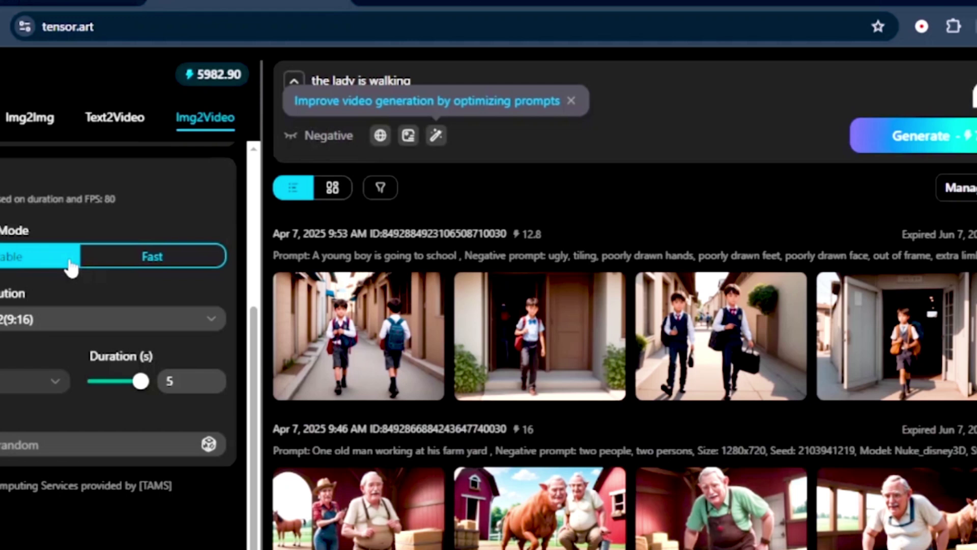
# - Choose the 16:9 video resolution and select the 5-second duration value
pyautogui.click(66, 324)
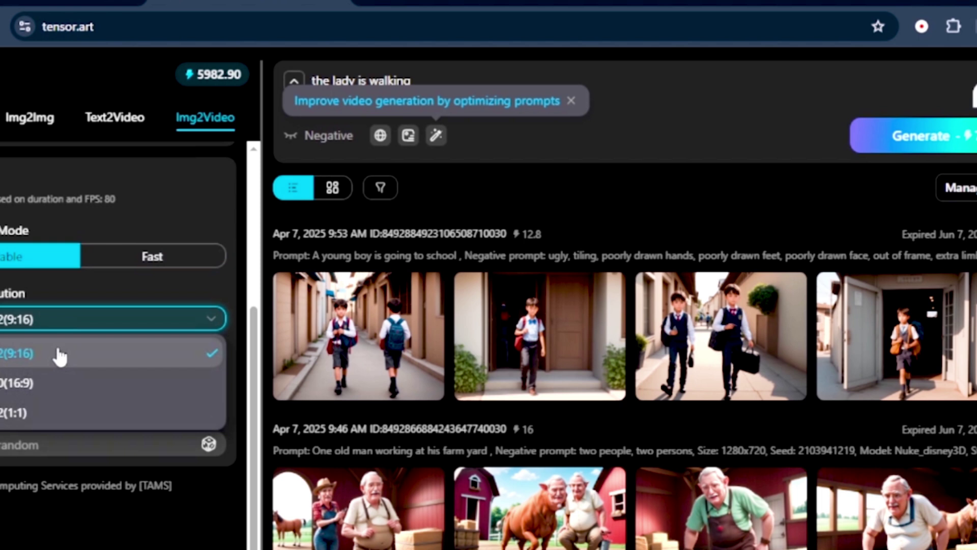
pyautogui.click(49, 383)
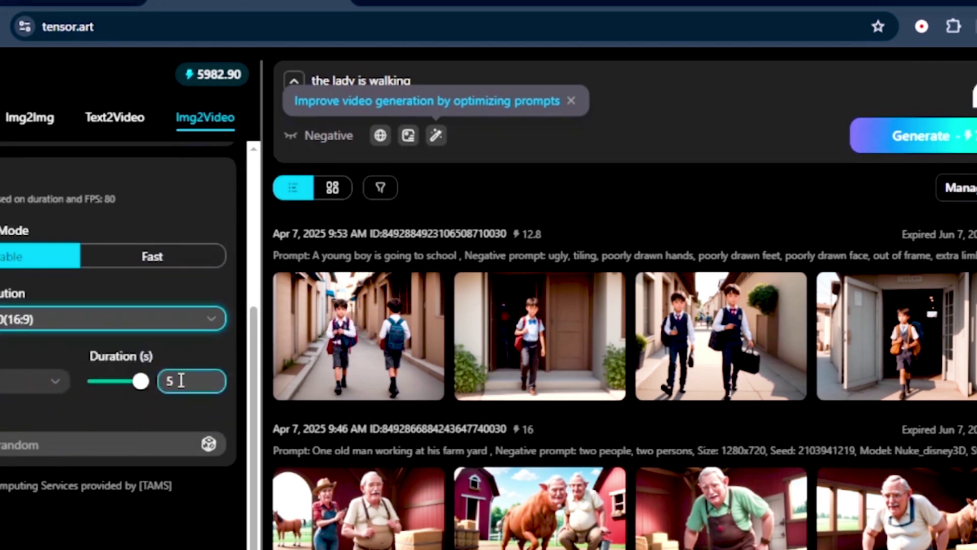
pyautogui.moveTo(176, 381); pyautogui.dragTo(163, 380)
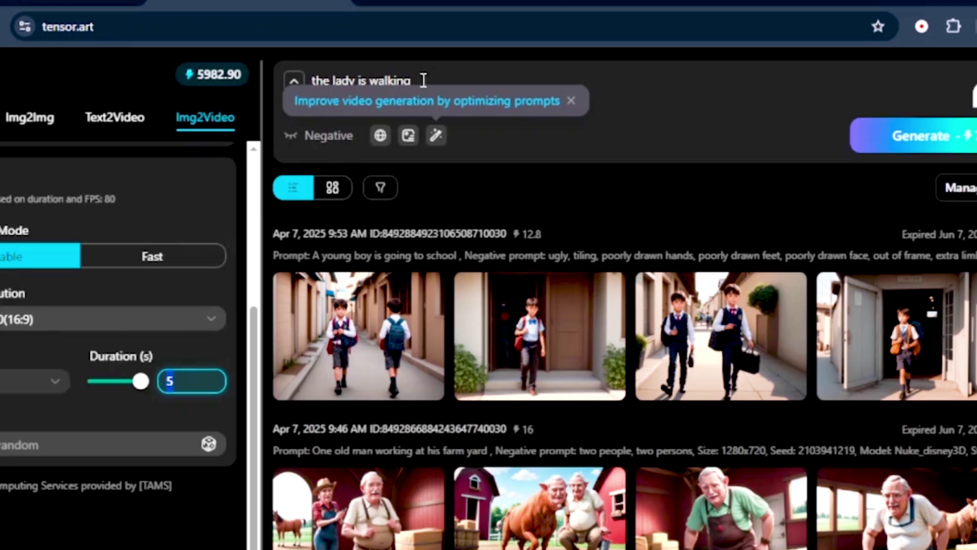
# - Change the video prompt to 'a boy is walking', show the negative prompt, and generate
pyautogui.moveTo(422, 79); pyautogui.dragTo(300, 81)
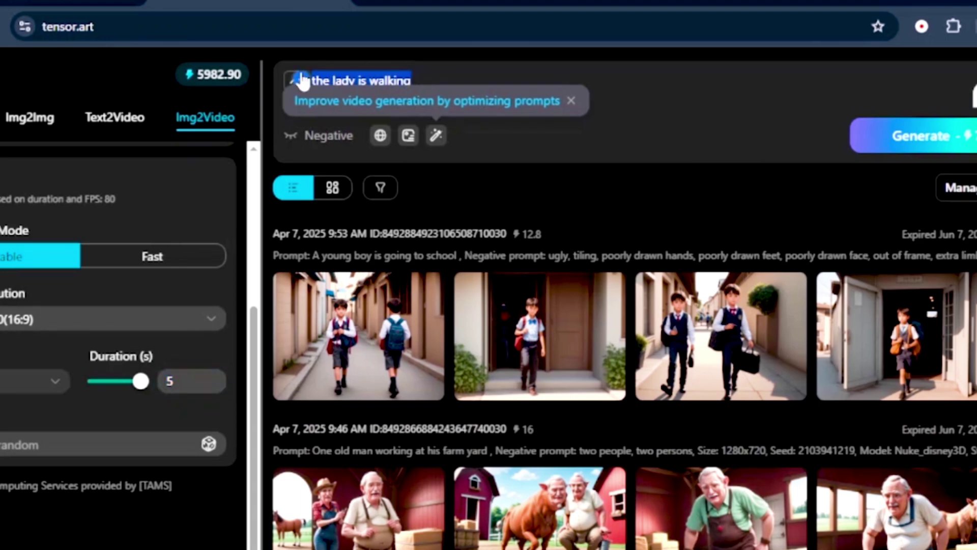
pyautogui.write('a boy is walking')
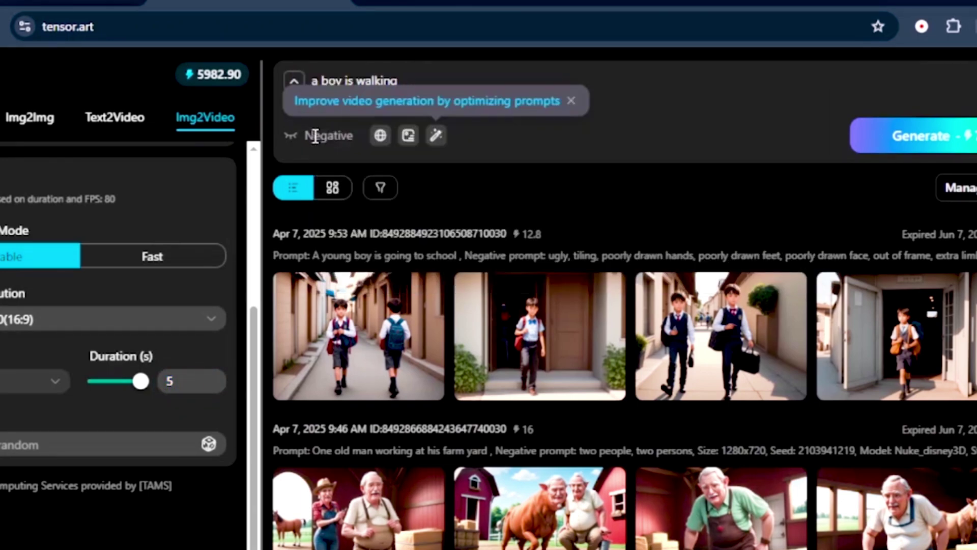
pyautogui.click(316, 136)
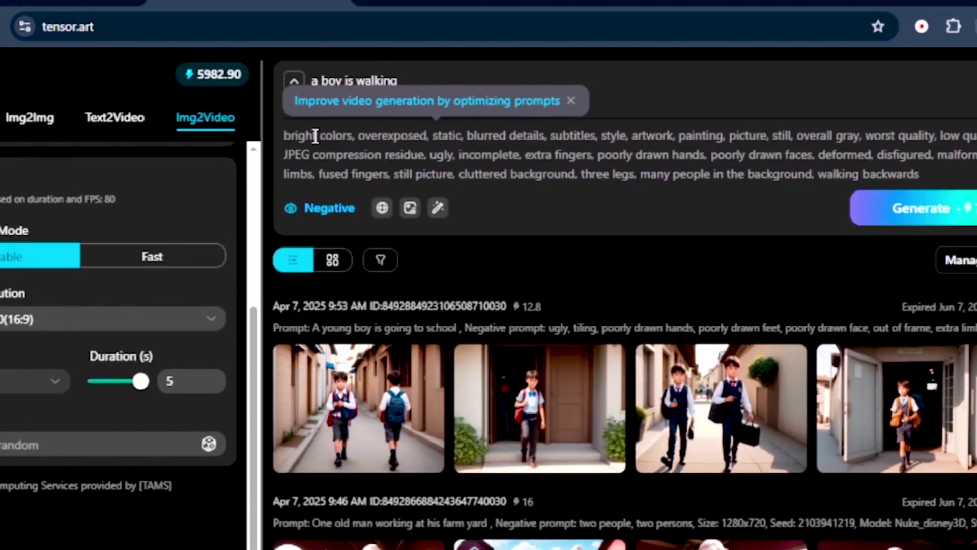
pyautogui.click(895, 221)
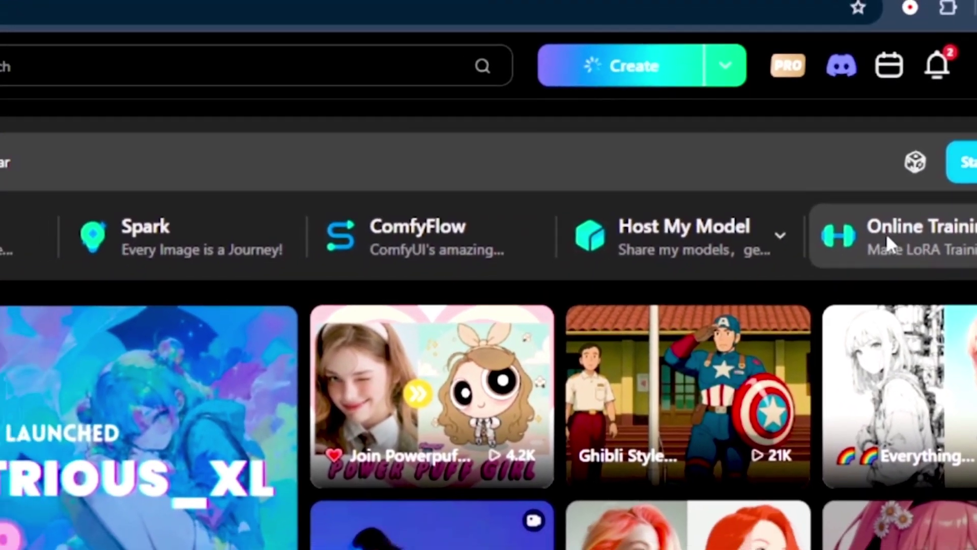
# - Open the Online Training page for LoRA models from the home page
pyautogui.click(883, 255)
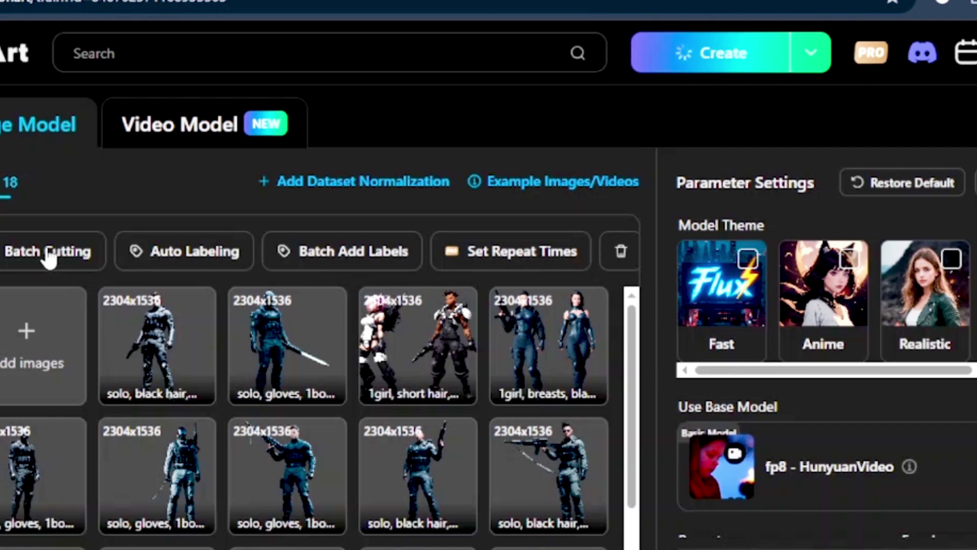
# - Batch-cut all eighteen dataset images to 1024x1024 using Focus Cut
pyautogui.click(48, 254)
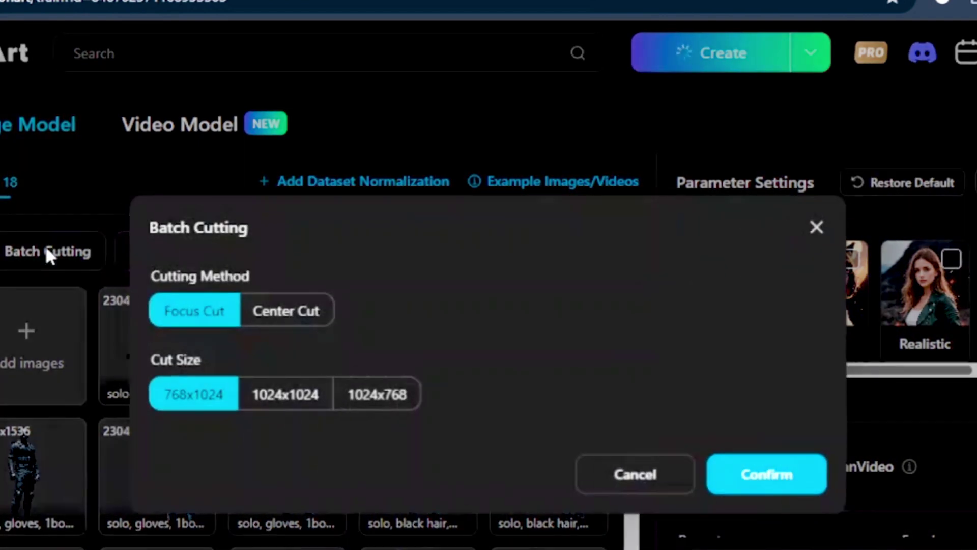
pyautogui.click(270, 405)
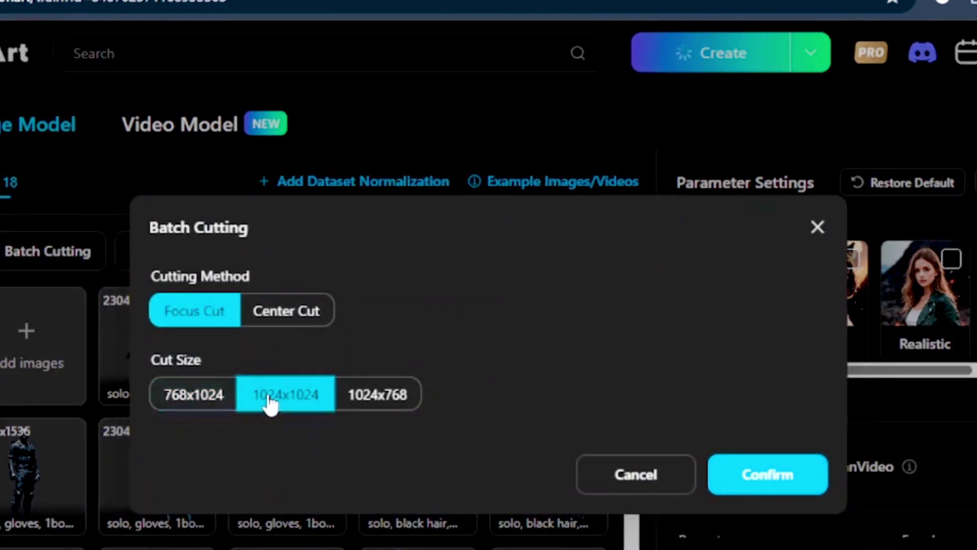
pyautogui.click(765, 474)
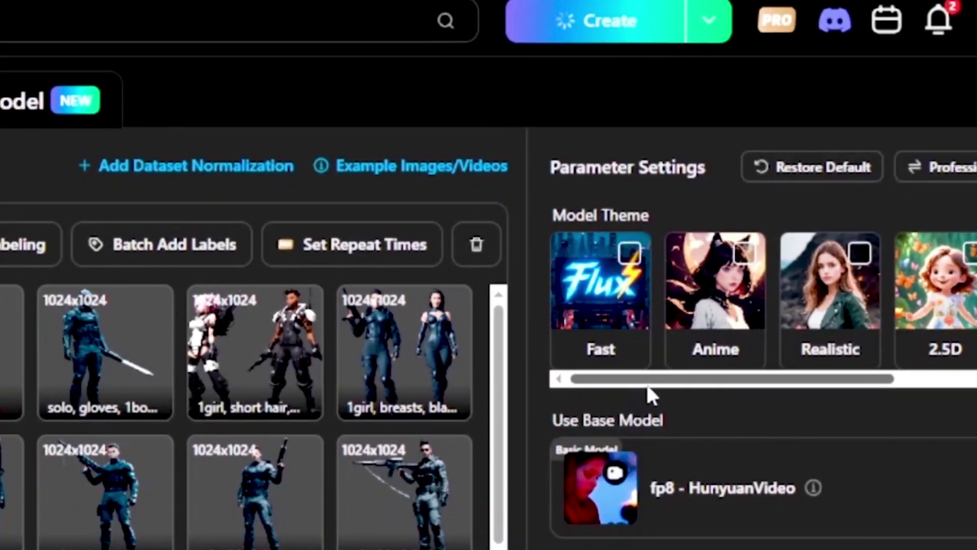
# - Select the Anime model theme, training on Anything V5 (SD 1.5)
pyautogui.moveTo(703, 379); pyautogui.dragTo(618, 323)
pyautogui.click(613, 326)
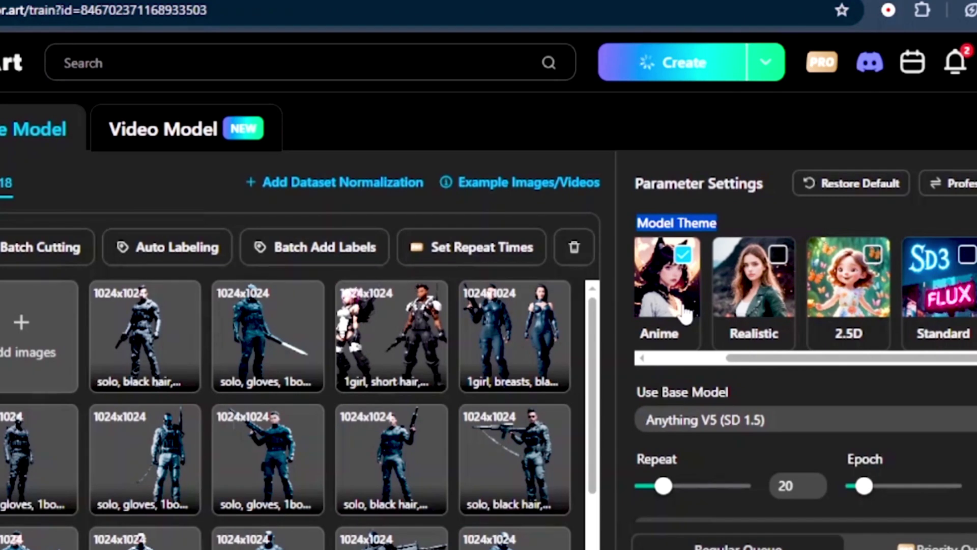
pyautogui.scroll(-2, 692, 305)
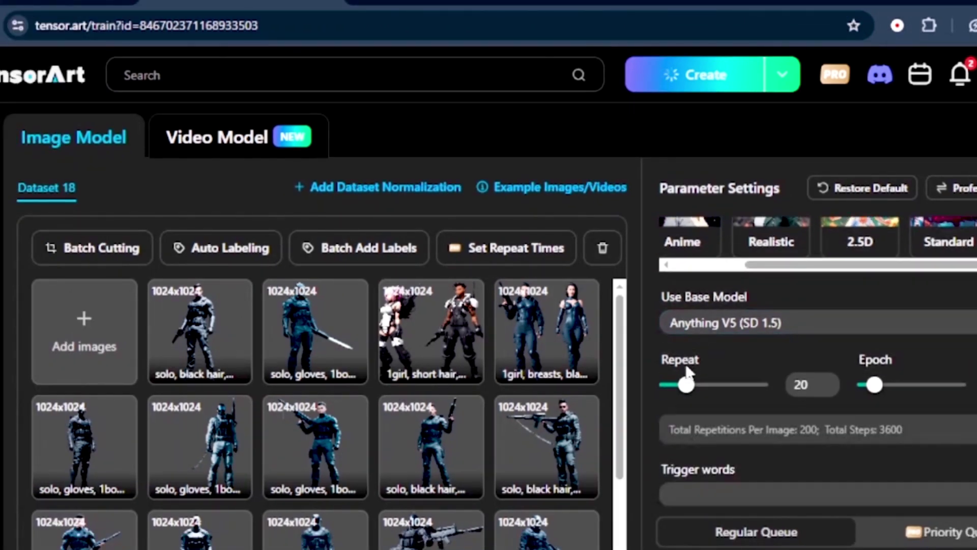
# - Fill in the trigger words and the prompt used for epoch preview images
pyautogui.moveTo(686, 386)
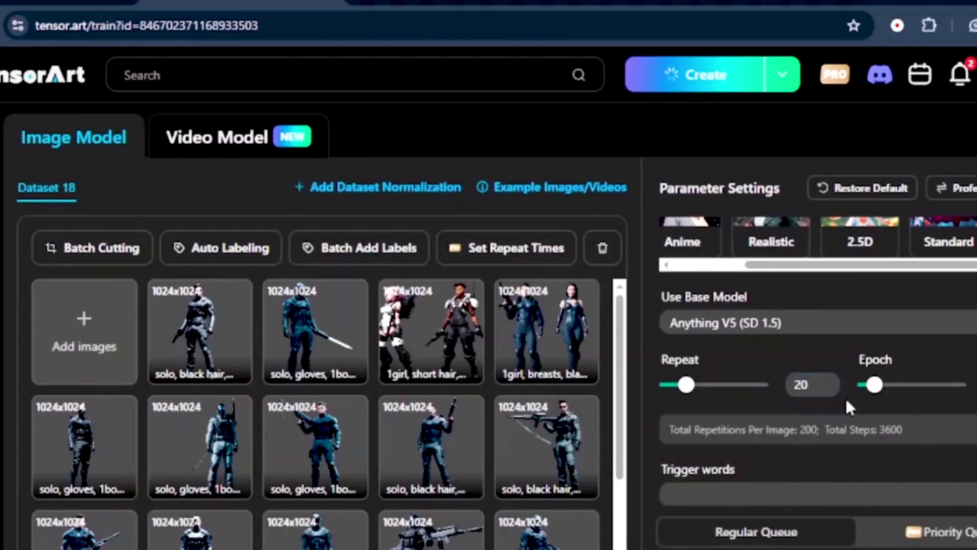
pyautogui.scroll(-1, 845, 395)
pyautogui.click(833, 390)
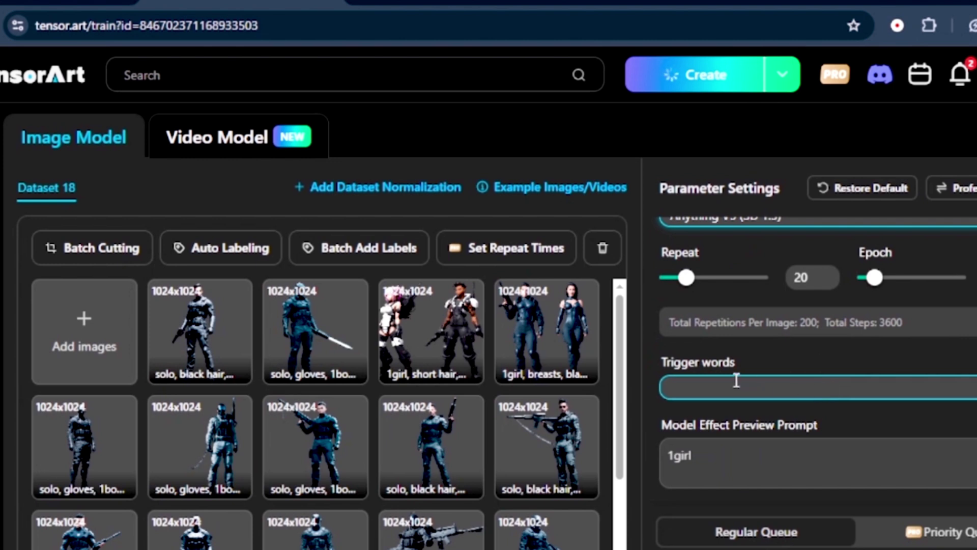
pyautogui.click(722, 455)
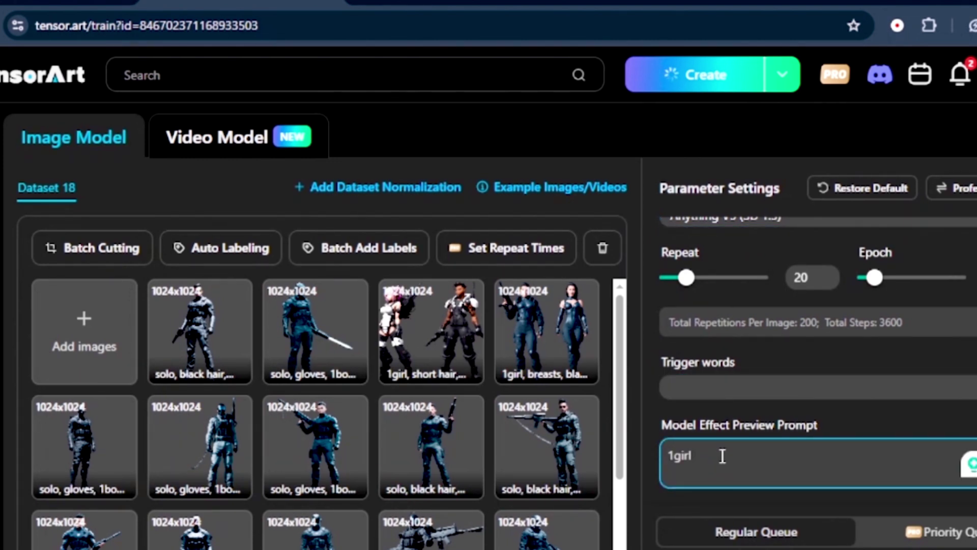
pyautogui.scroll(3, 733, 450)
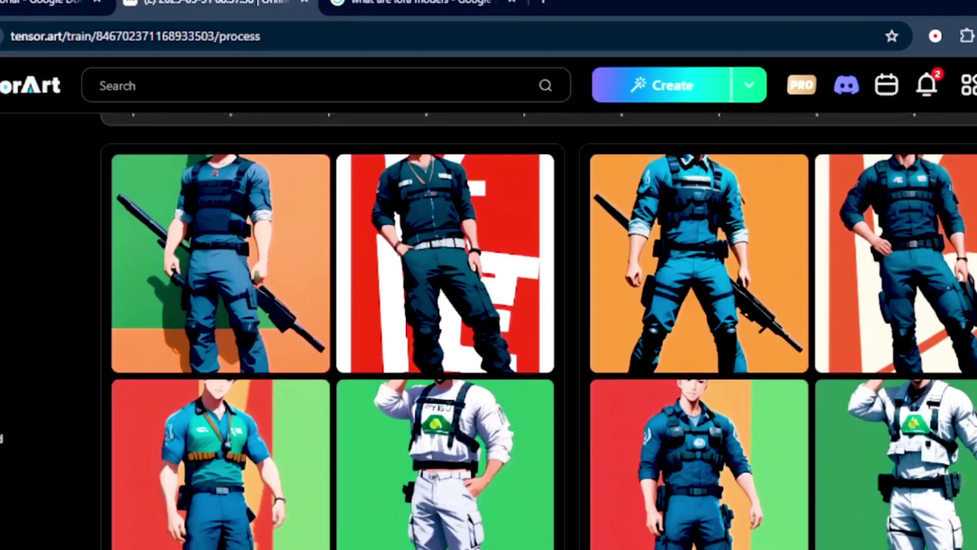
# - Scroll through the preview image sets for Epoch 1 to Epoch 8
pyautogui.scroll(-4, 538, 331)
pyautogui.scroll(-6, 538, 331)
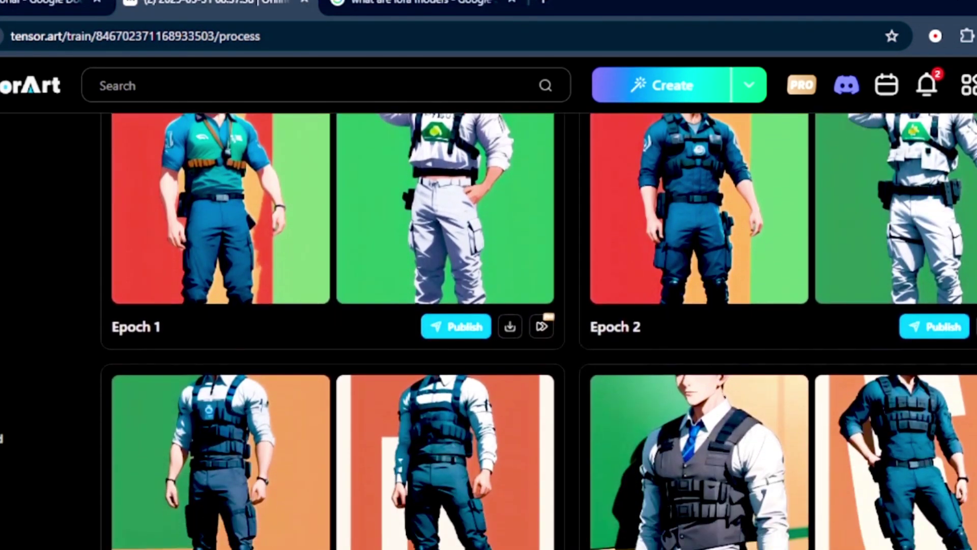
pyautogui.scroll(-6, 538, 331)
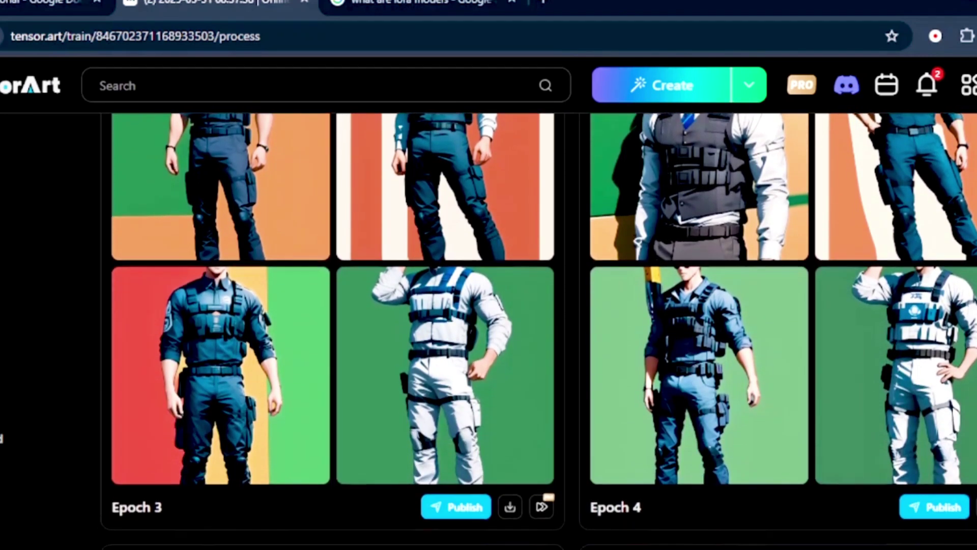
pyautogui.scroll(-6, 538, 331)
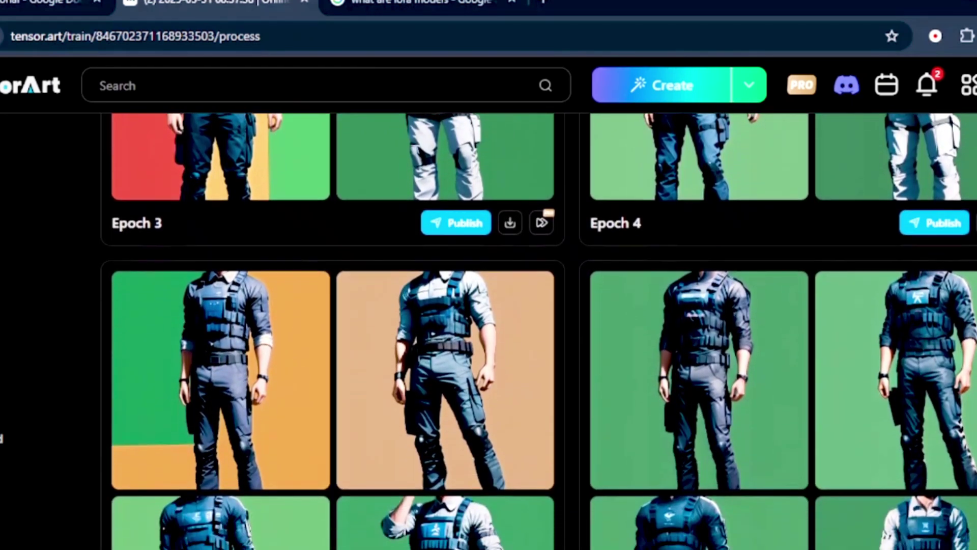
pyautogui.scroll(-8, 538, 331)
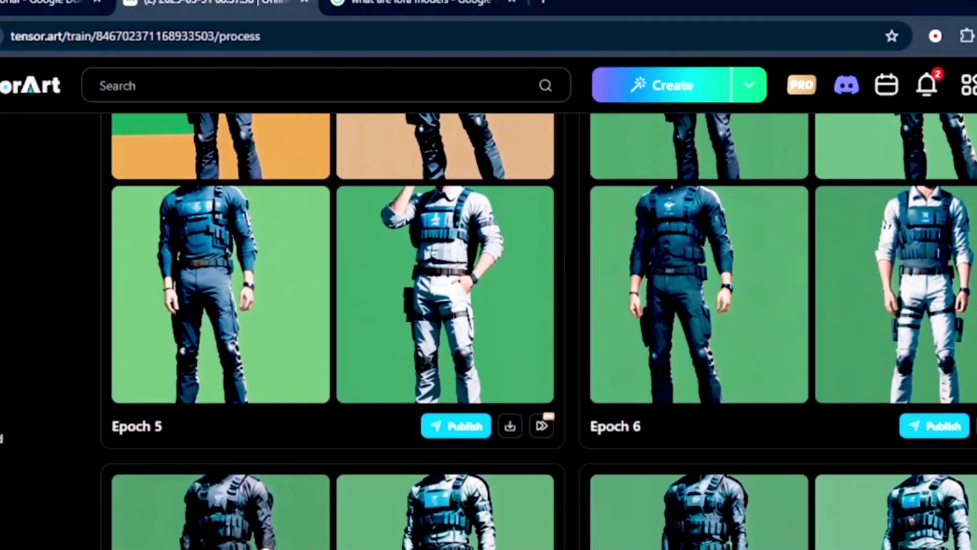
pyautogui.scroll(-7, 538, 331)
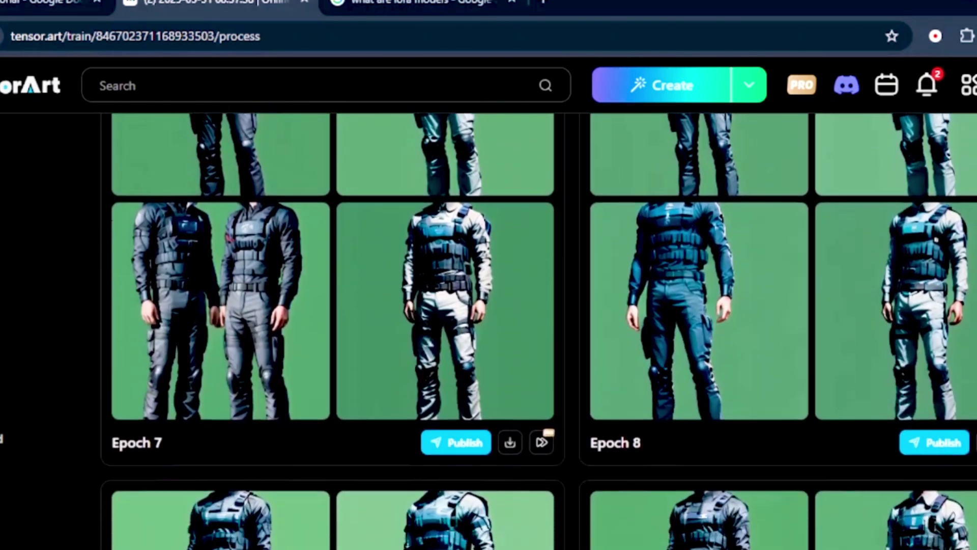
pyautogui.scroll(-2, 538, 331)
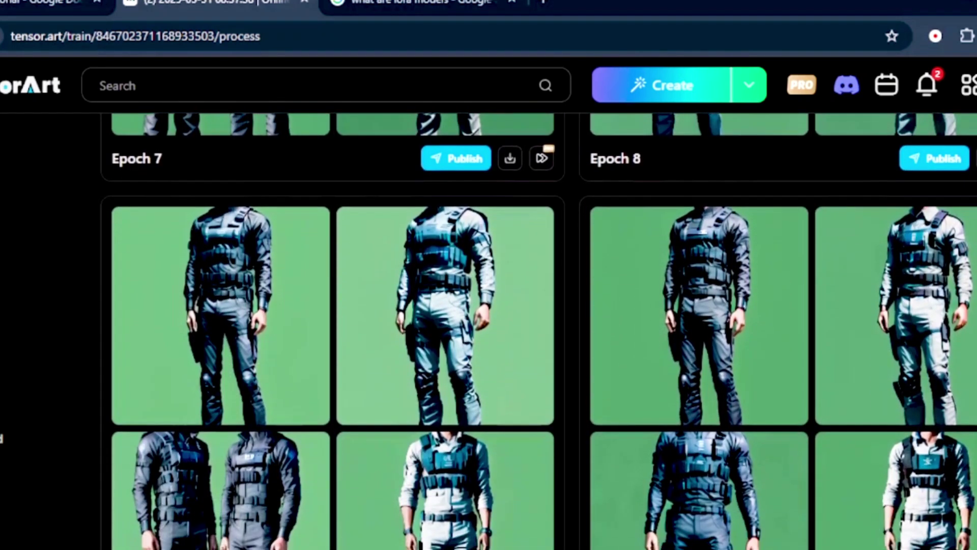